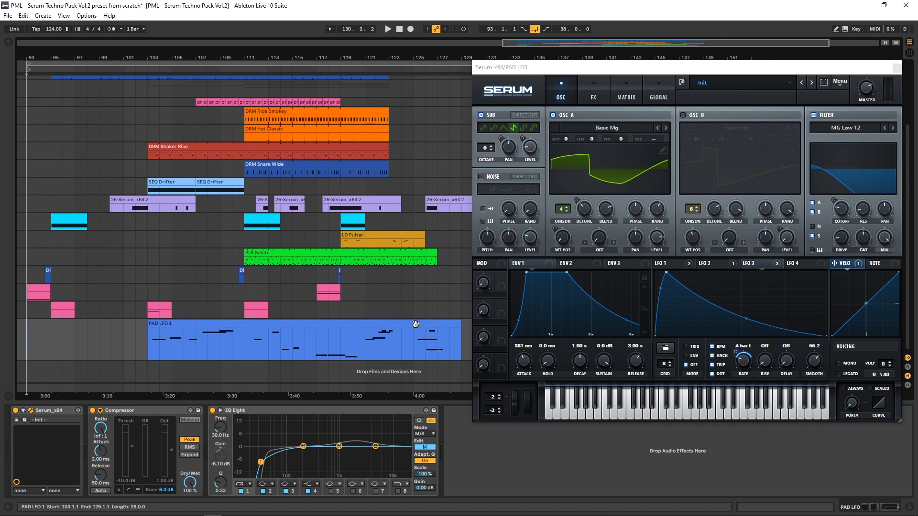
Step: Open the notes of the PAD LFO clip and play the PAD LFO track soloed
{"action": "double_click", "coordinate": [404, 332]}
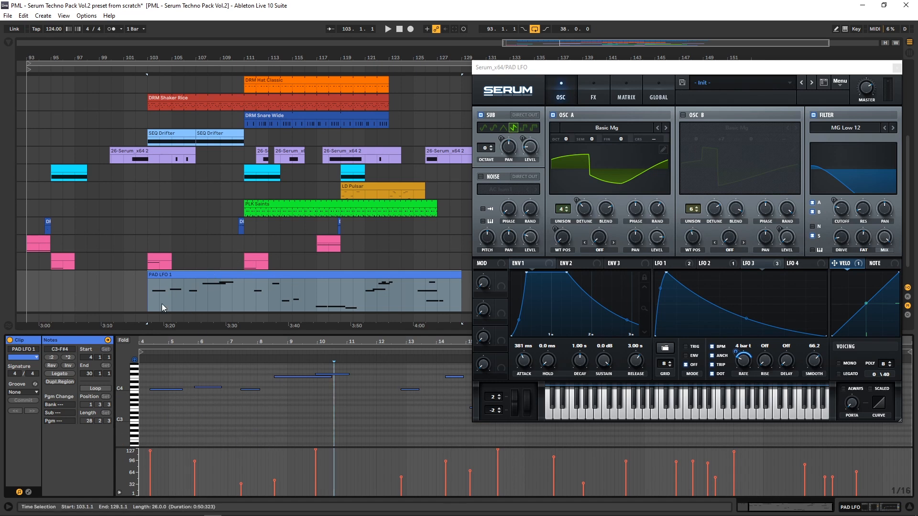
{"action": "left_click", "coordinate": [898, 68]}
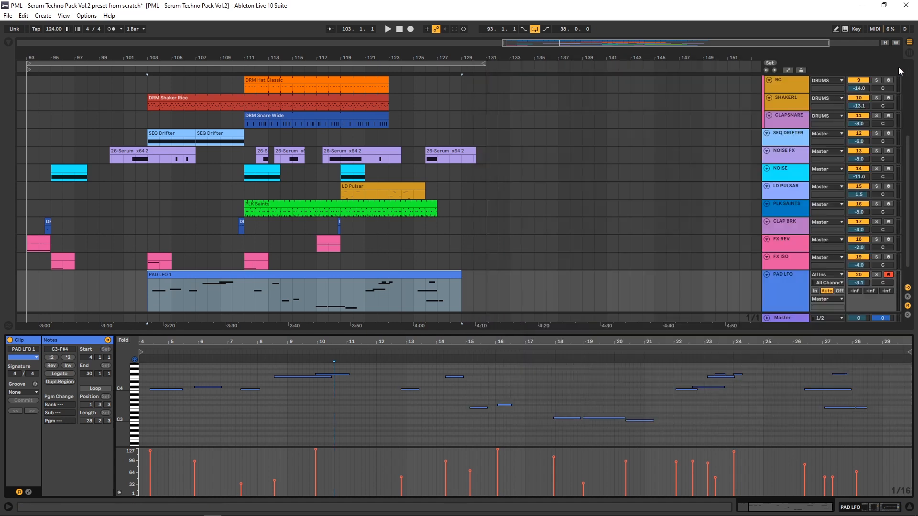
{"action": "left_click", "coordinate": [877, 275]}
{"action": "key", "text": "space"}
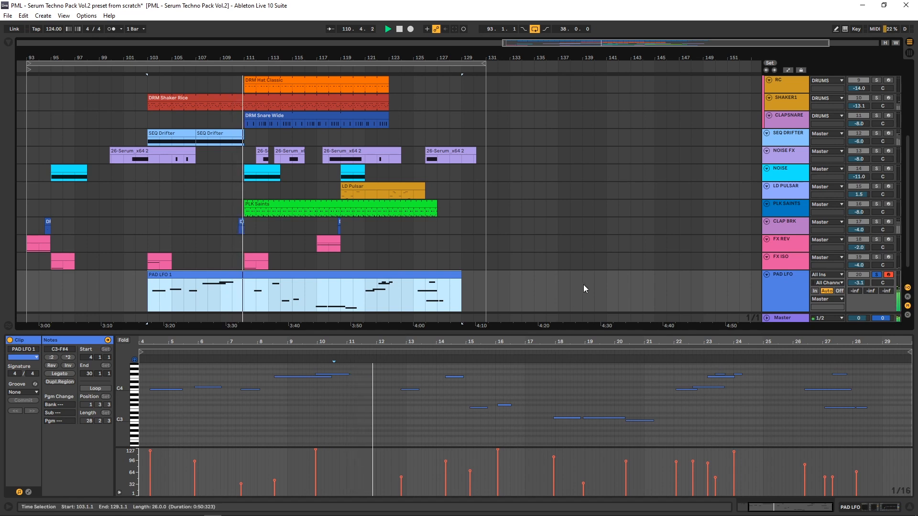
{"action": "left_click", "coordinate": [786, 278]}
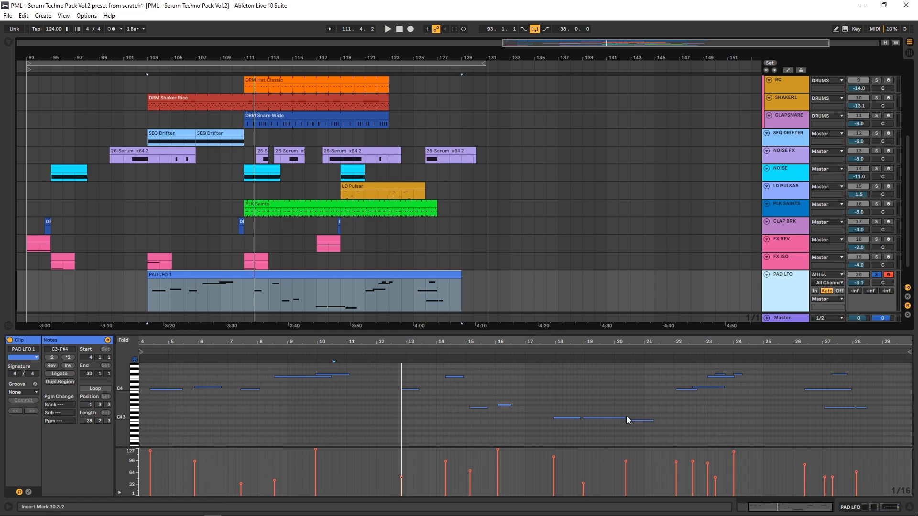
Step: Take the PAD LFO track out of solo and duplicate it
{"action": "scroll", "coordinate": [557, 253], "scroll_direction": "down", "scroll_amount": 1}
{"action": "scroll", "coordinate": [557, 251], "scroll_direction": "down", "scroll_amount": 1}
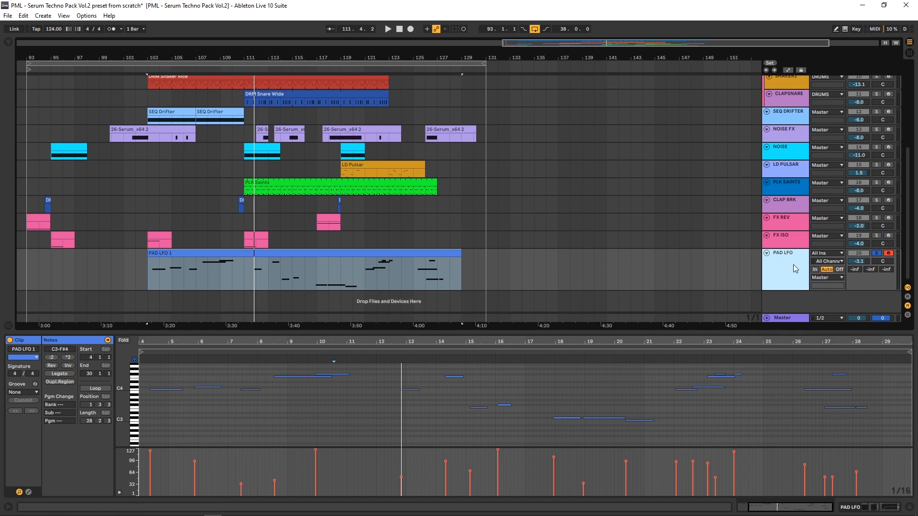
{"action": "left_click", "coordinate": [879, 254]}
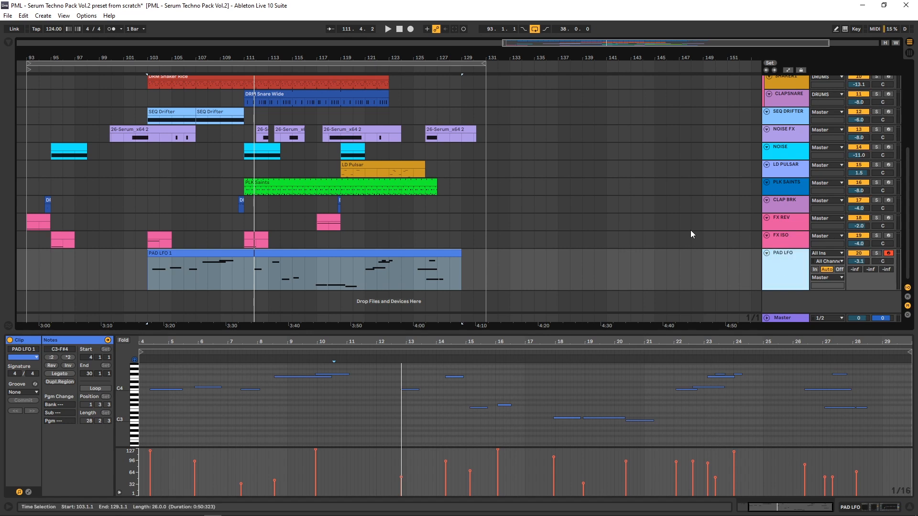
{"action": "right_click", "coordinate": [787, 262]}
{"action": "left_click", "coordinate": [814, 282]}
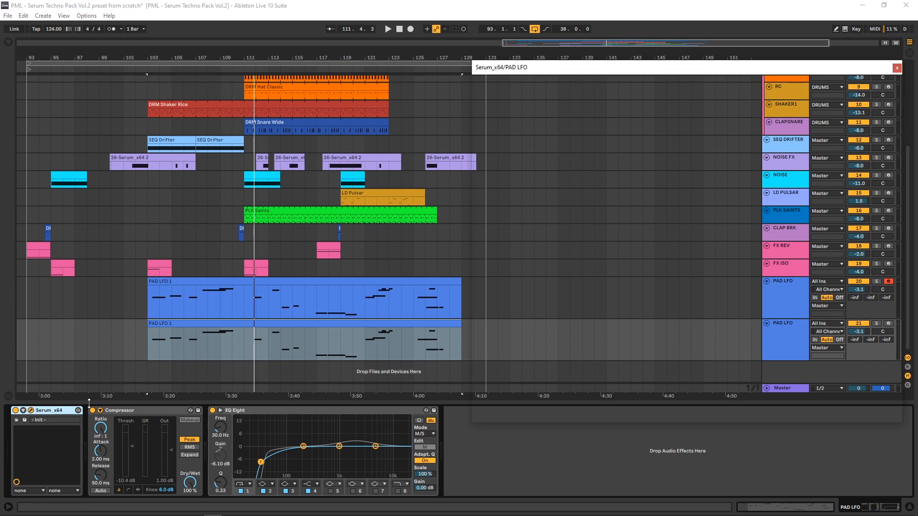
Step: Reset Serum on the duplicated track to the init preset and deactivate the original PAD LFO track
{"action": "left_click", "coordinate": [840, 82]}
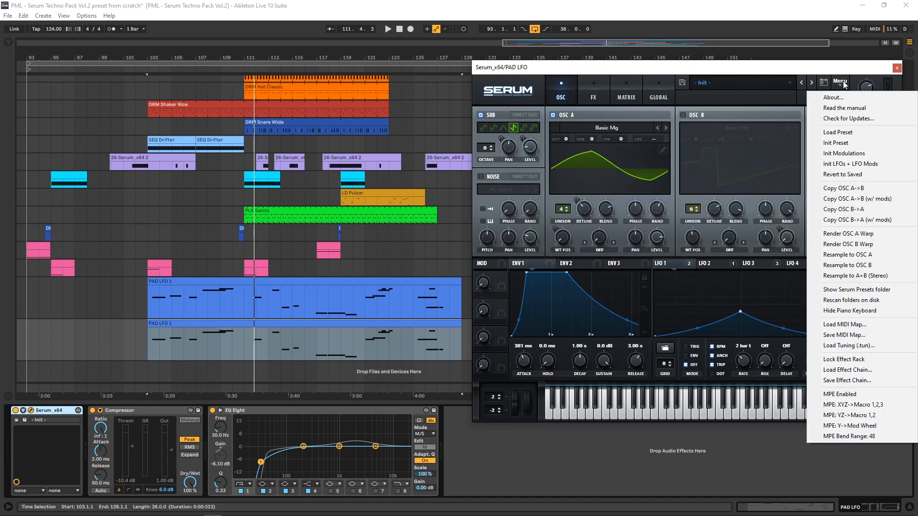
{"action": "left_click", "coordinate": [844, 144]}
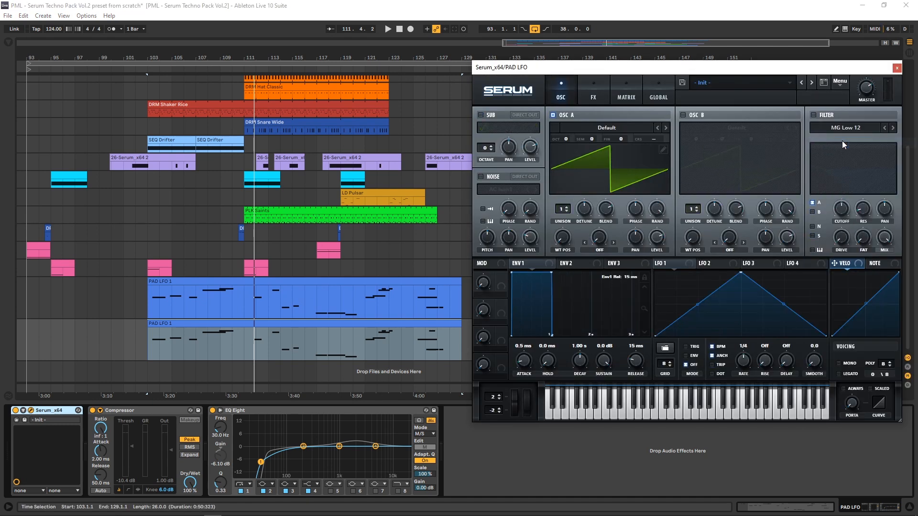
{"action": "left_click_drag", "start_coordinate": [788, 73], "coordinate": [692, 75]}
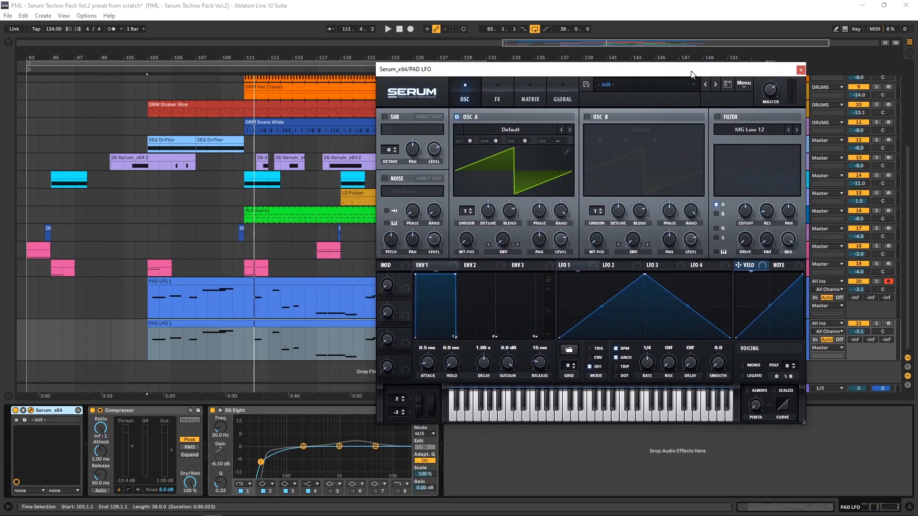
{"action": "left_click", "coordinate": [860, 282]}
{"action": "left_click_drag", "start_coordinate": [589, 70], "coordinate": [599, 68]}
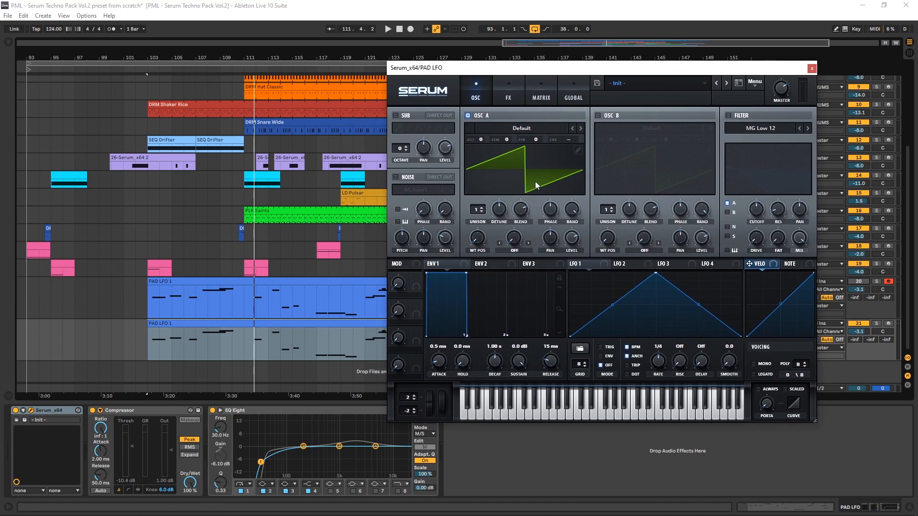
Step: Load the analog Basic Mg wavetable into OSC A and set its unison to 4 voices
{"action": "left_click", "coordinate": [526, 125]}
{"action": "mouse_move", "coordinate": [501, 138]}
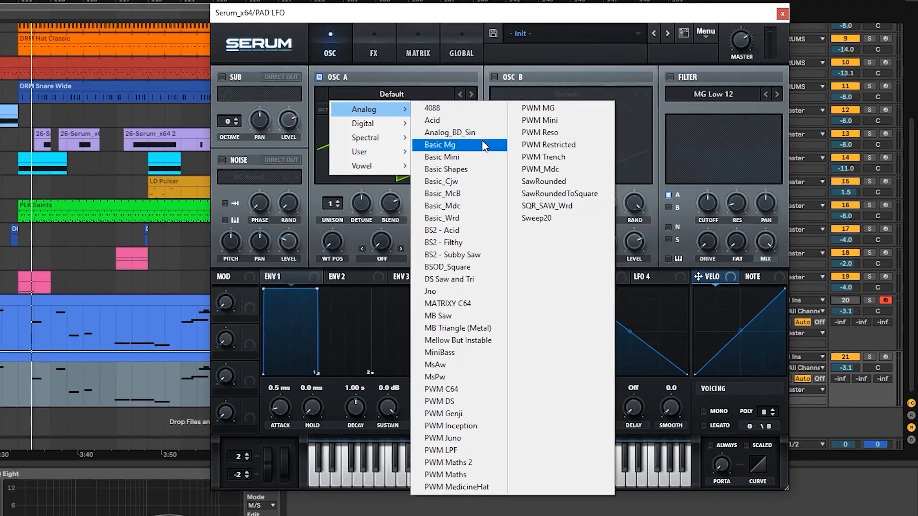
{"action": "left_click", "coordinate": [527, 152]}
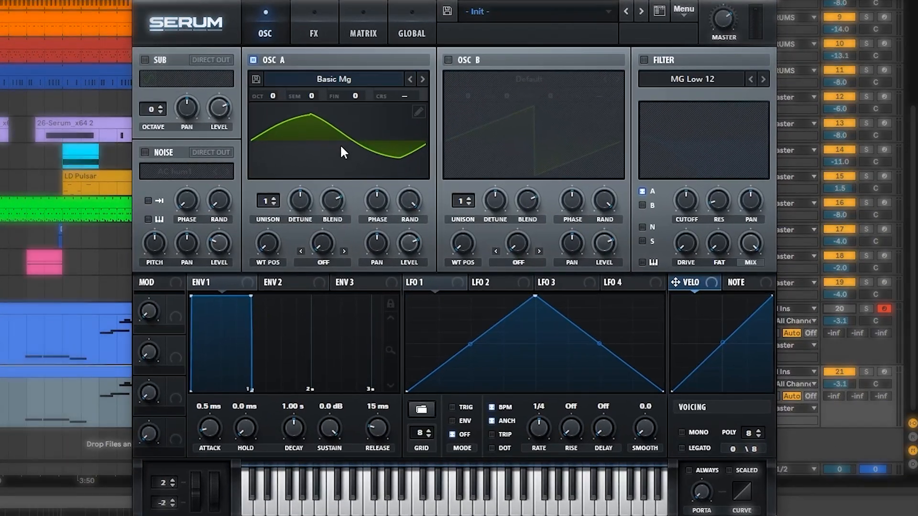
{"action": "left_click", "coordinate": [273, 196]}
{"action": "left_click", "coordinate": [274, 196]}
{"action": "left_click", "coordinate": [273, 196]}
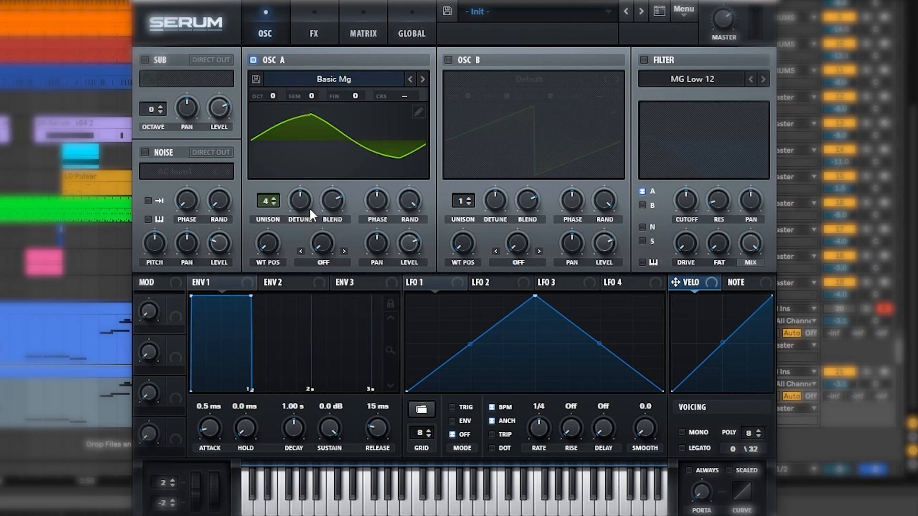
Step: Arm the duplicated PAD LFO track and reduce OSC A's unison detune and random phase
{"action": "left_click", "coordinate": [885, 372]}
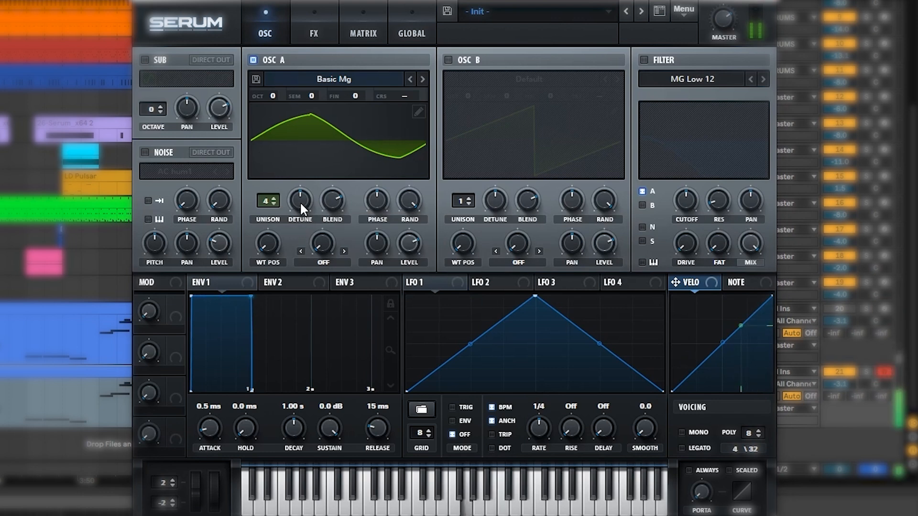
{"action": "left_click_drag", "start_coordinate": [305, 197], "coordinate": [300, 200]}
{"action": "left_click_drag", "start_coordinate": [409, 197], "coordinate": [420, 278]}
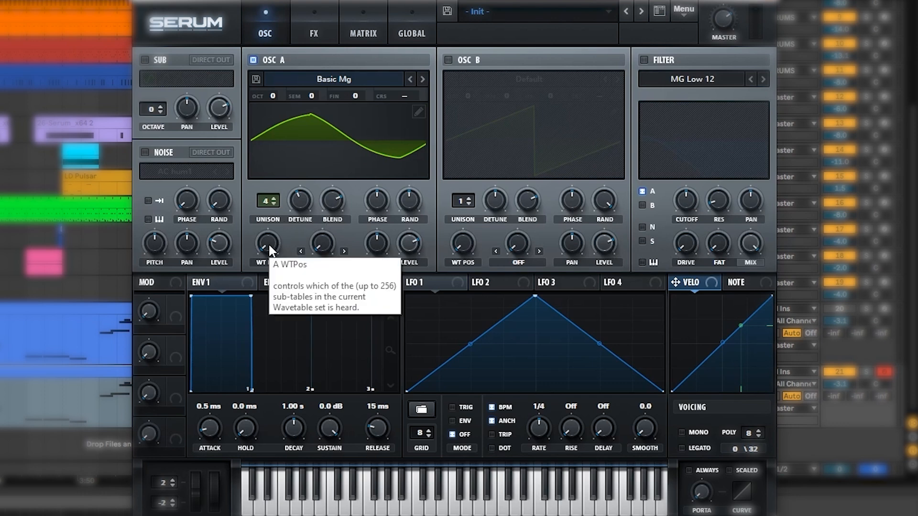
{"action": "mouse_move", "coordinate": [269, 243]}
{"action": "left_mouse_down"}
{"action": "mouse_move", "coordinate": [275, 223]}
{"action": "mouse_move", "coordinate": [277, 250]}
{"action": "mouse_move", "coordinate": [279, 219]}
{"action": "mouse_move", "coordinate": [281, 243]}
{"action": "mouse_move", "coordinate": [279, 217]}
{"action": "mouse_move", "coordinate": [272, 265]}
{"action": "mouse_move", "coordinate": [277, 247]}
{"action": "left_mouse_up"}
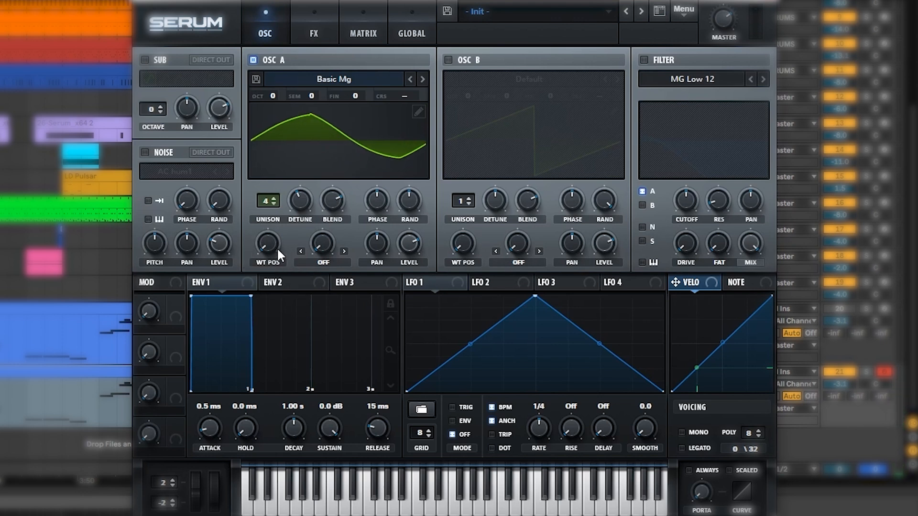
Step: Route NoteOn Rand1 to OSC A's wavetable position in the modulation matrix with an amount of 19, and check the waveform
{"action": "left_click", "coordinate": [320, 16]}
{"action": "left_click", "coordinate": [358, 17]}
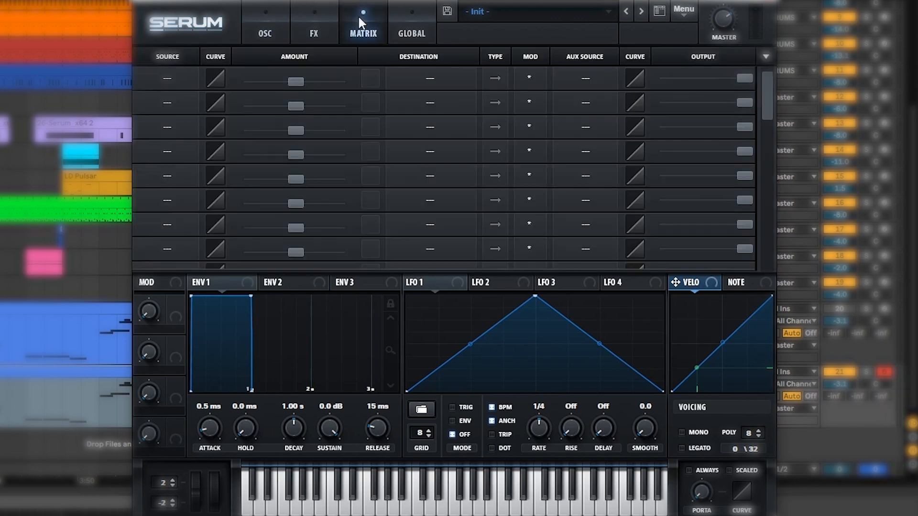
{"action": "left_click", "coordinate": [169, 76]}
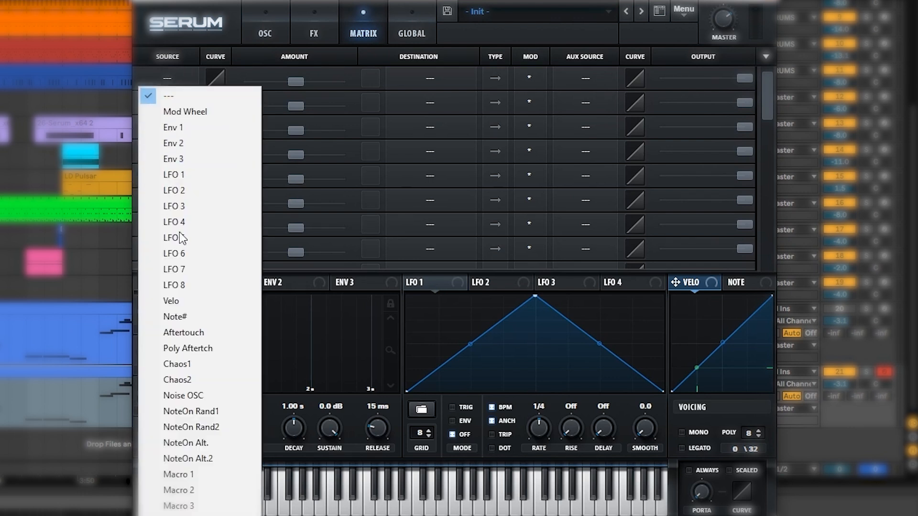
{"action": "left_click", "coordinate": [194, 416]}
{"action": "left_click", "coordinate": [391, 76]}
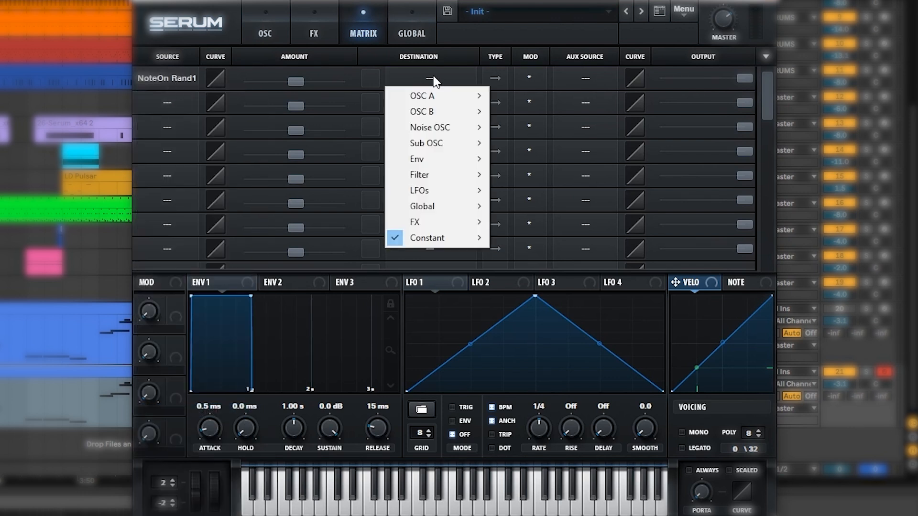
{"action": "mouse_move", "coordinate": [447, 101]}
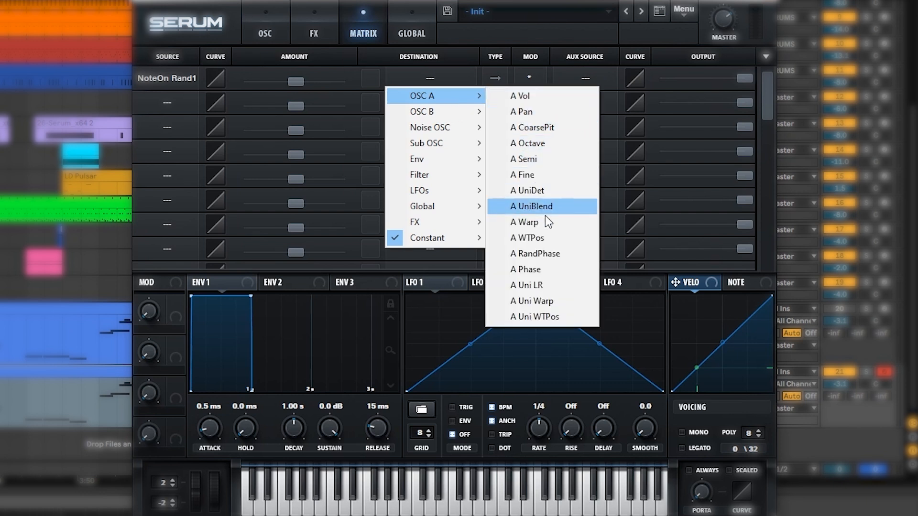
{"action": "left_click", "coordinate": [526, 238]}
{"action": "left_click_drag", "start_coordinate": [297, 81], "coordinate": [311, 79]}
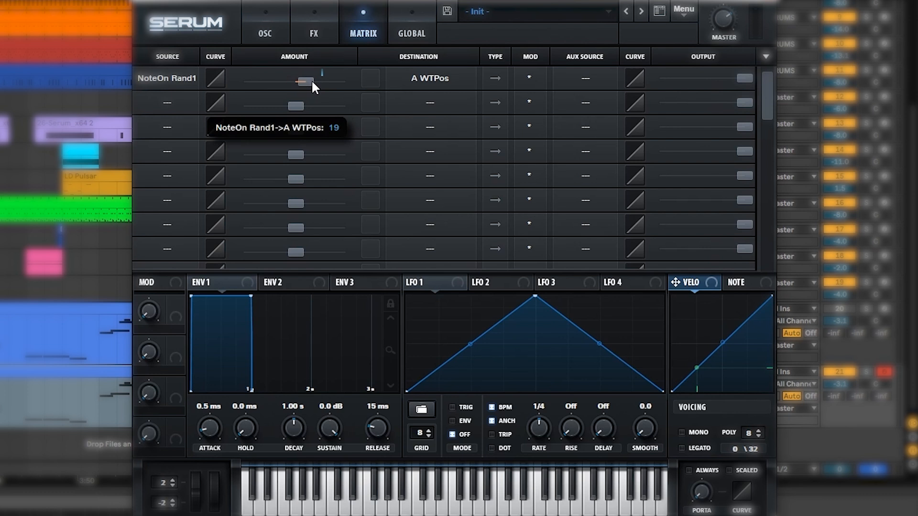
{"action": "left_click", "coordinate": [276, 33]}
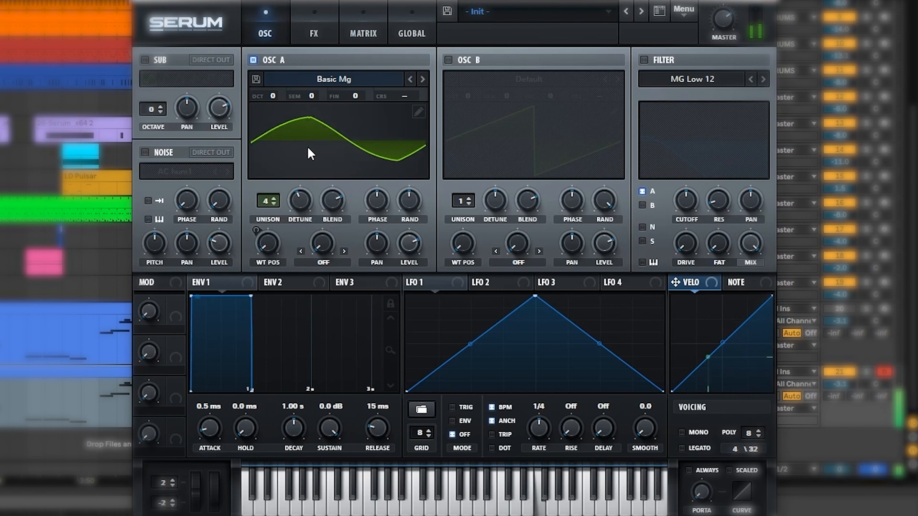
{"action": "left_click", "coordinate": [364, 30]}
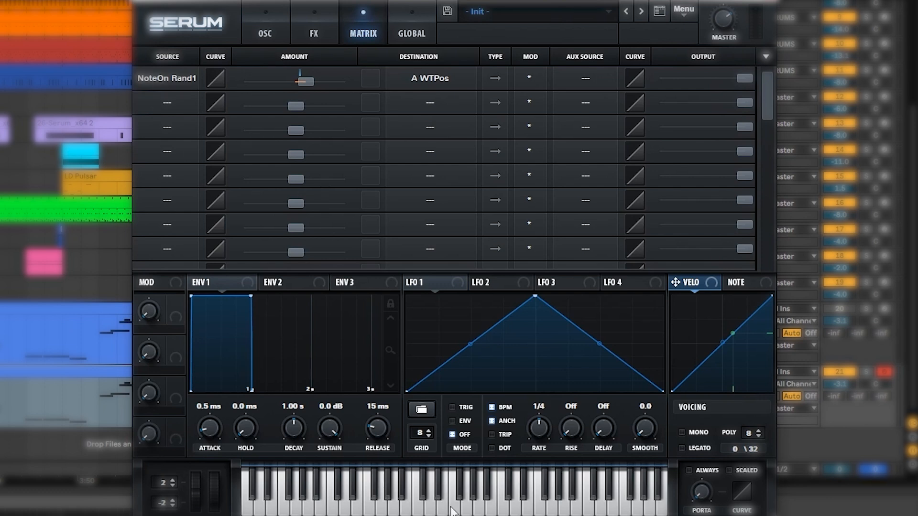
{"action": "left_click", "coordinate": [265, 30]}
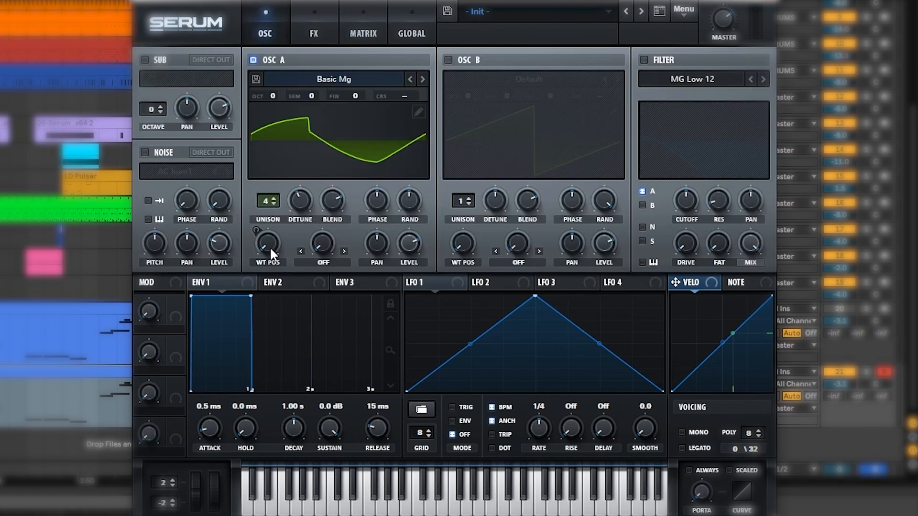
{"action": "mouse_move", "coordinate": [266, 245]}
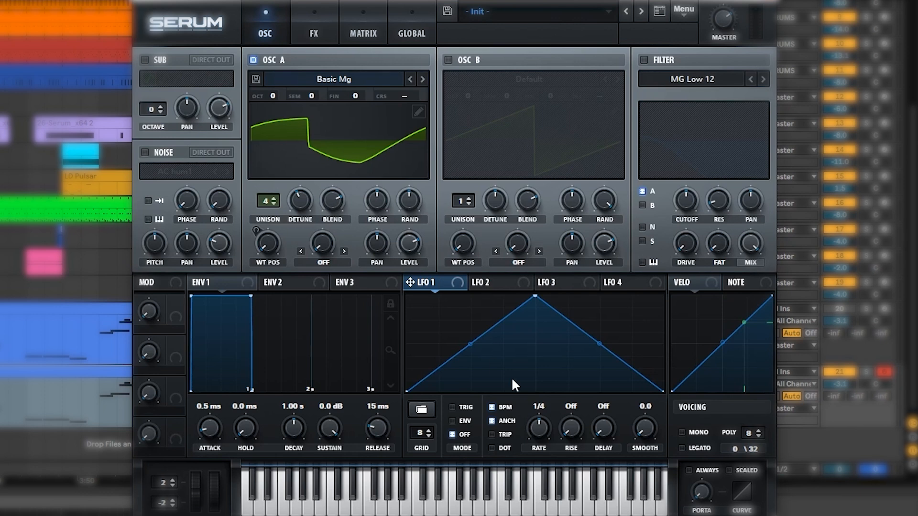
Step: Slow LFO 1 to a 2-bar triplet rate and assign it to OSC A's detune and wavetable position
{"action": "left_click_drag", "start_coordinate": [538, 442], "coordinate": [541, 461]}
{"action": "left_click_drag", "start_coordinate": [446, 279], "coordinate": [296, 198]}
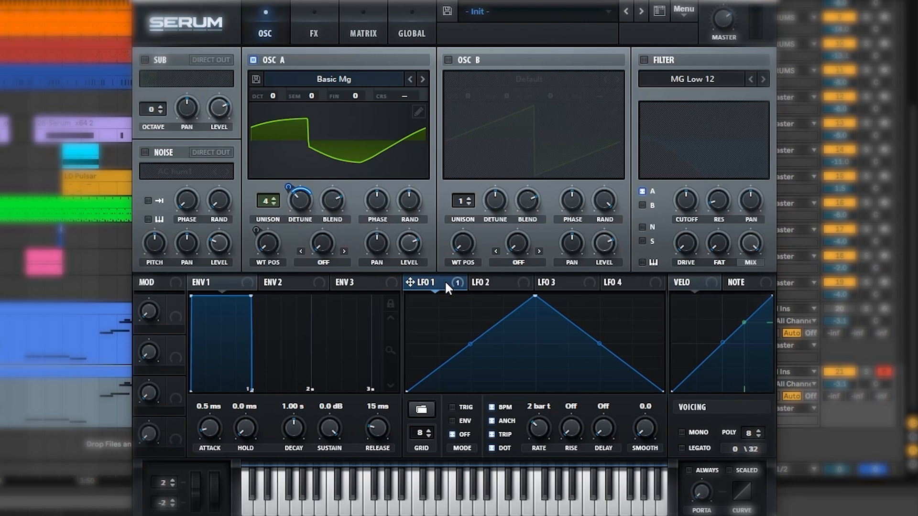
{"action": "left_click_drag", "start_coordinate": [444, 281], "coordinate": [254, 295]}
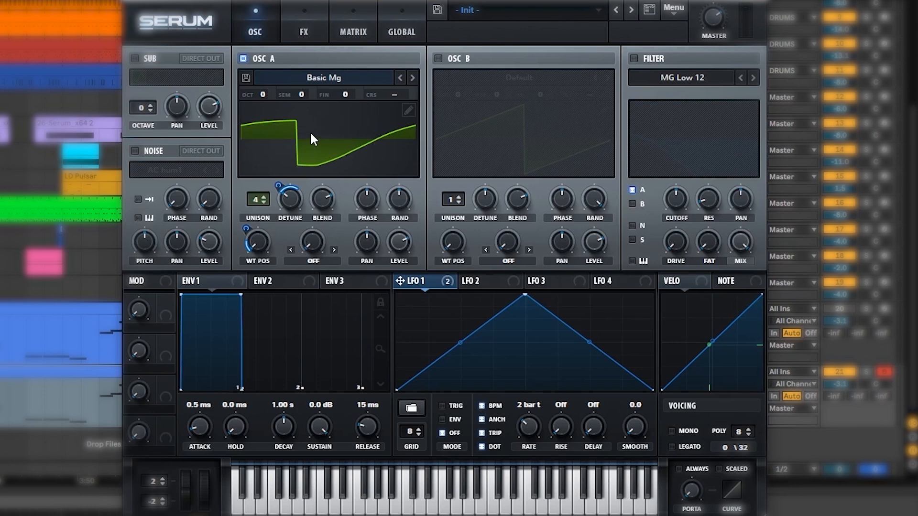
Step: Enable the sub oscillator with a saw wave, adjust its level by ear, and switch it off again
{"action": "left_click", "coordinate": [134, 58]}
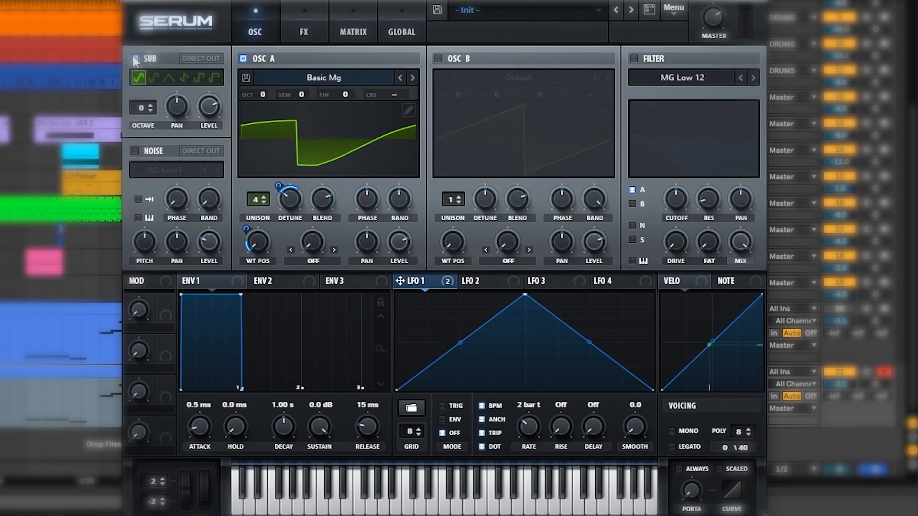
{"action": "left_click", "coordinate": [183, 77]}
{"action": "left_click_drag", "start_coordinate": [206, 103], "coordinate": [240, 257]}
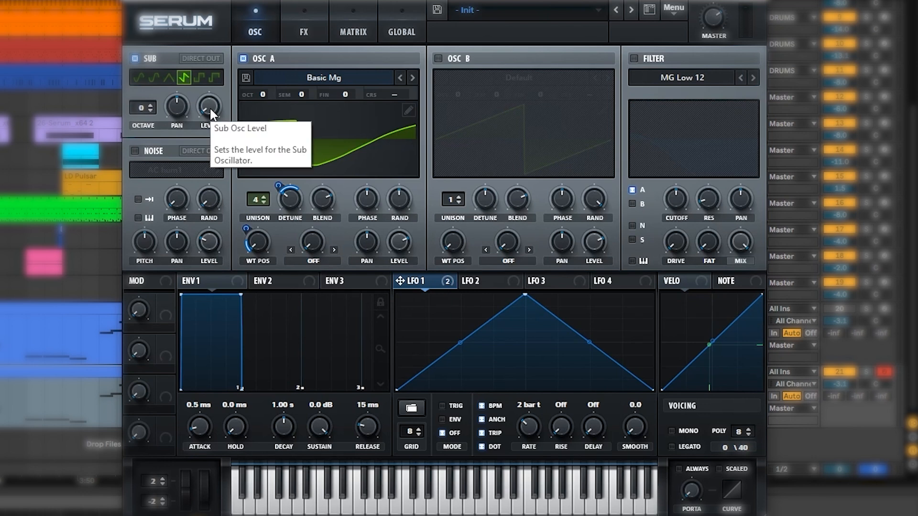
{"action": "left_click_drag", "start_coordinate": [209, 107], "coordinate": [217, 16]}
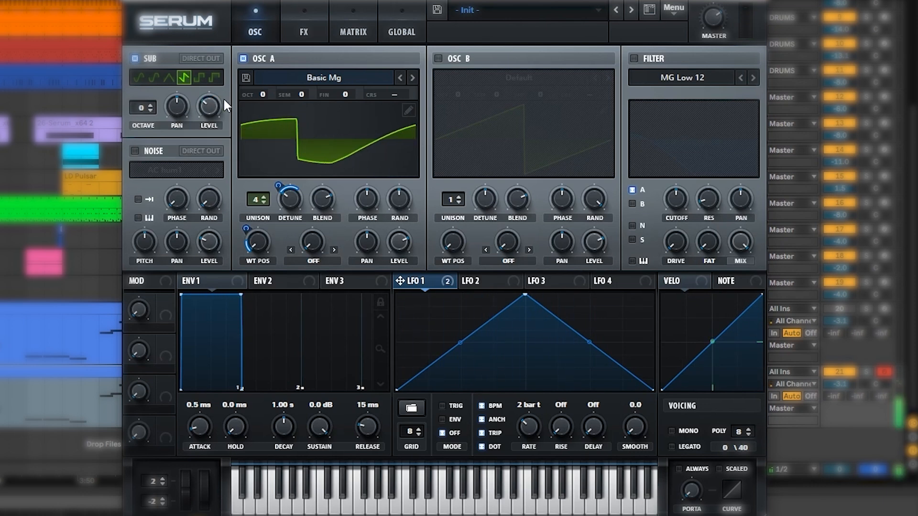
{"action": "left_click", "coordinate": [135, 58]}
Step: Try layering OSC B with its default wavetable pitched up 3 semitones, and switch OSC B off again
{"action": "left_click", "coordinate": [438, 58]}
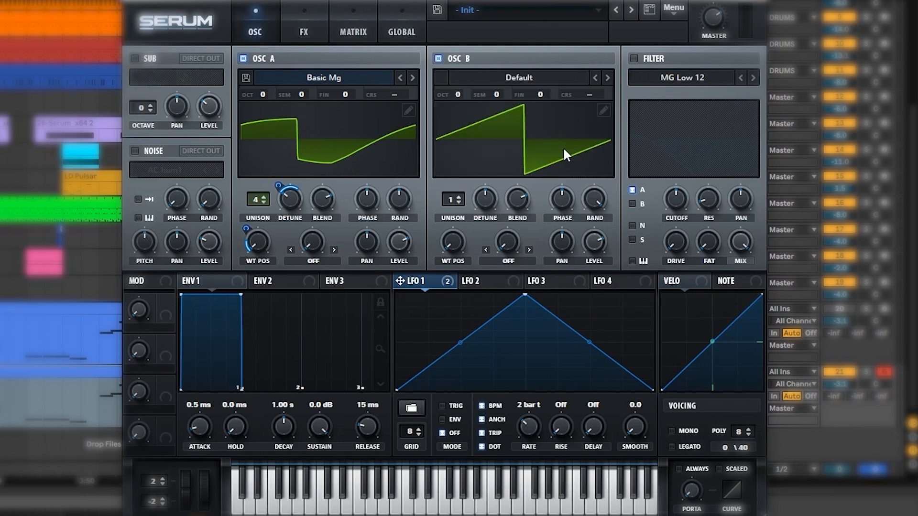
{"action": "mouse_move", "coordinate": [598, 256]}
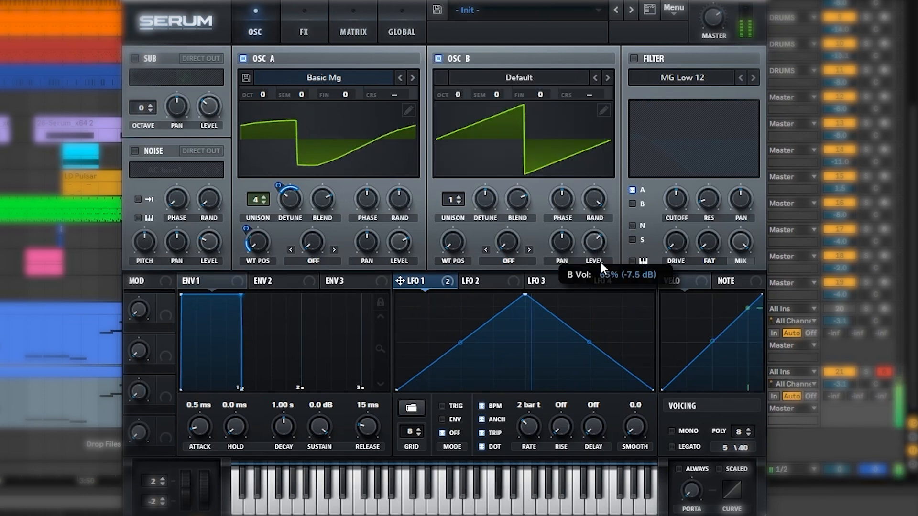
{"action": "mouse_move", "coordinate": [499, 94]}
{"action": "left_mouse_down"}
{"action": "mouse_move", "coordinate": [506, 79]}
{"action": "mouse_move", "coordinate": [498, 105]}
{"action": "left_mouse_up"}
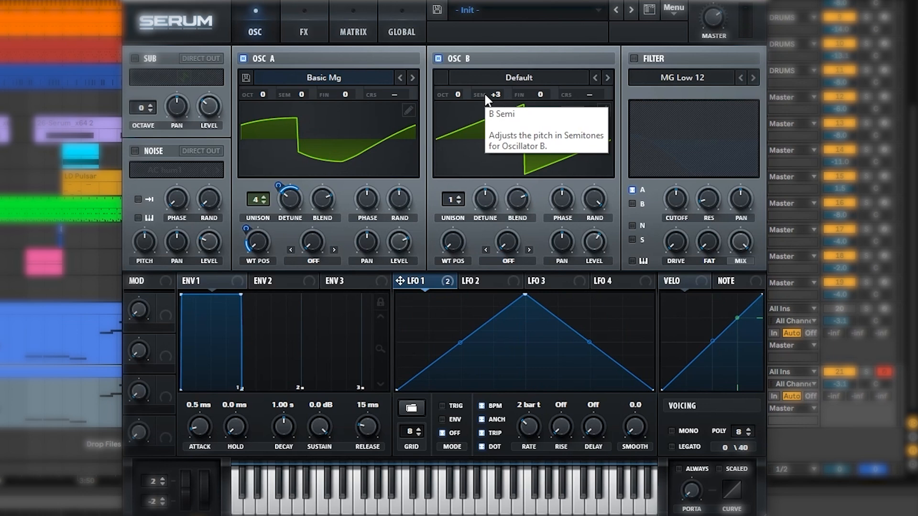
{"action": "left_click", "coordinate": [438, 58]}
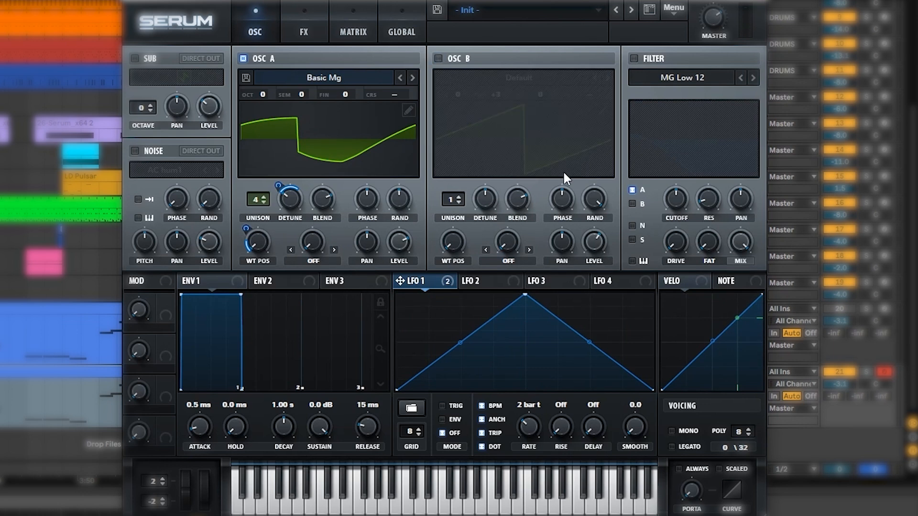
Step: Enable the sub oscillator and modulate its pan with LFO 2 at a 1/2 rate
{"action": "left_click", "coordinate": [134, 58]}
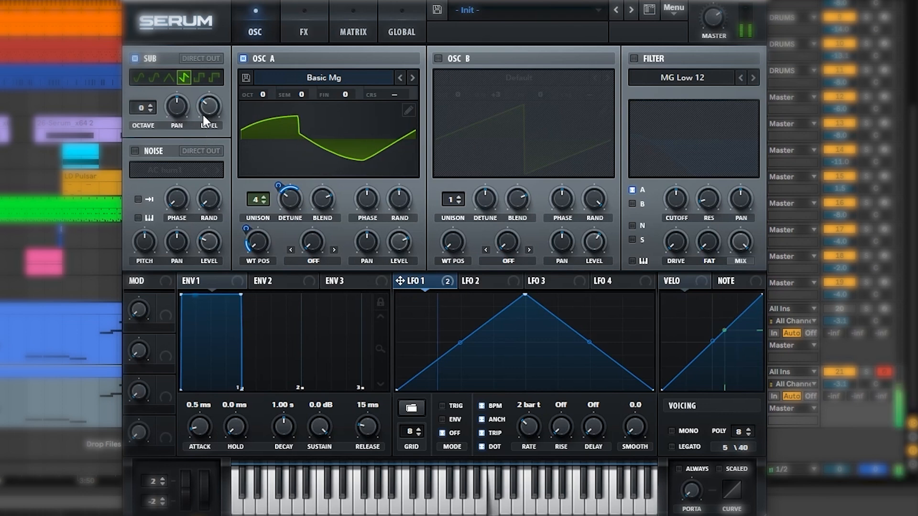
{"action": "left_click", "coordinate": [491, 279]}
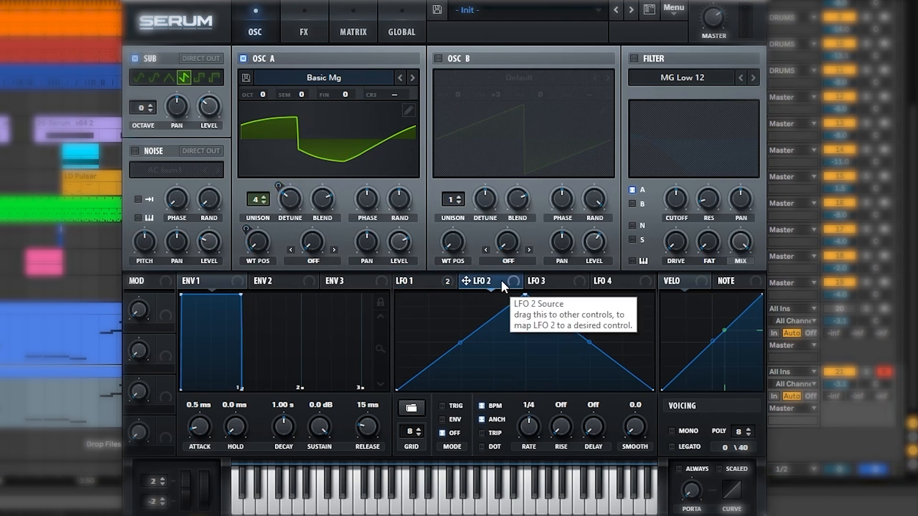
{"action": "left_click_drag", "start_coordinate": [495, 276], "coordinate": [170, 102]}
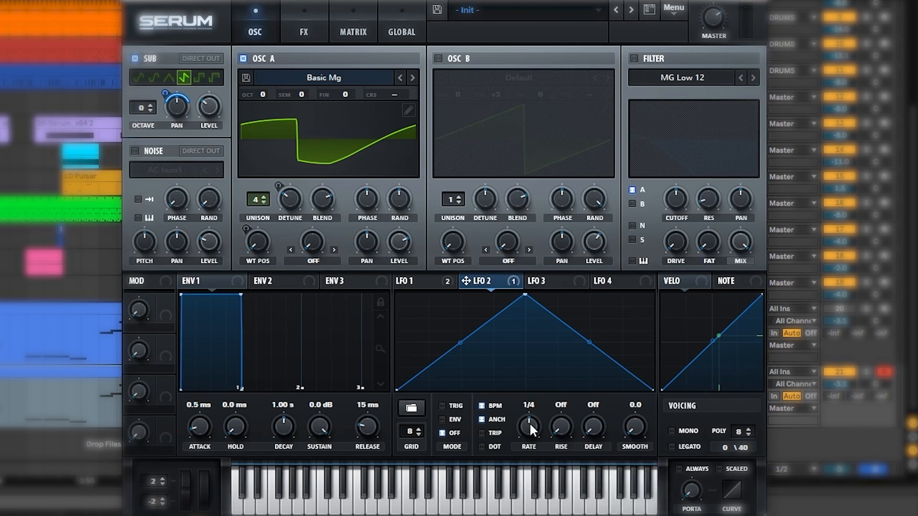
{"action": "left_click_drag", "start_coordinate": [530, 426], "coordinate": [529, 440]}
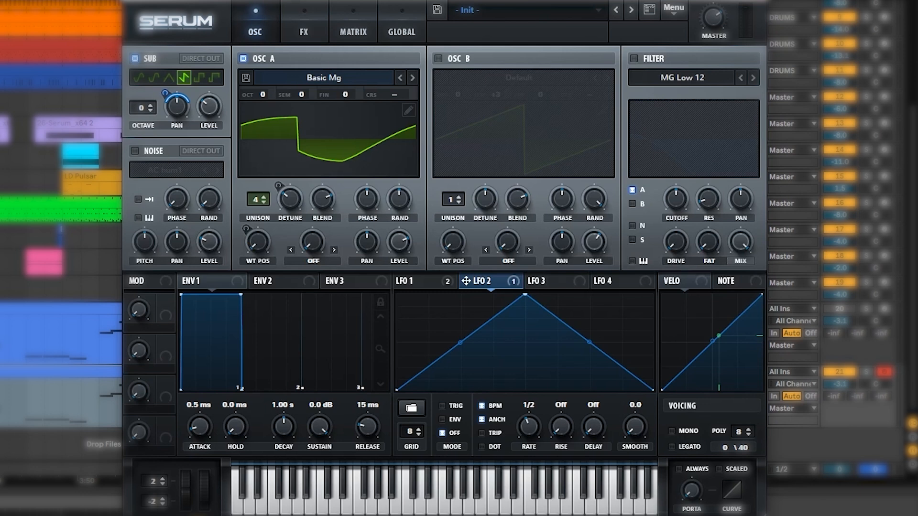
Step: Shape envelope 1 with an attack of 496 ms and a release of 2.90 s
{"action": "left_click", "coordinate": [216, 284]}
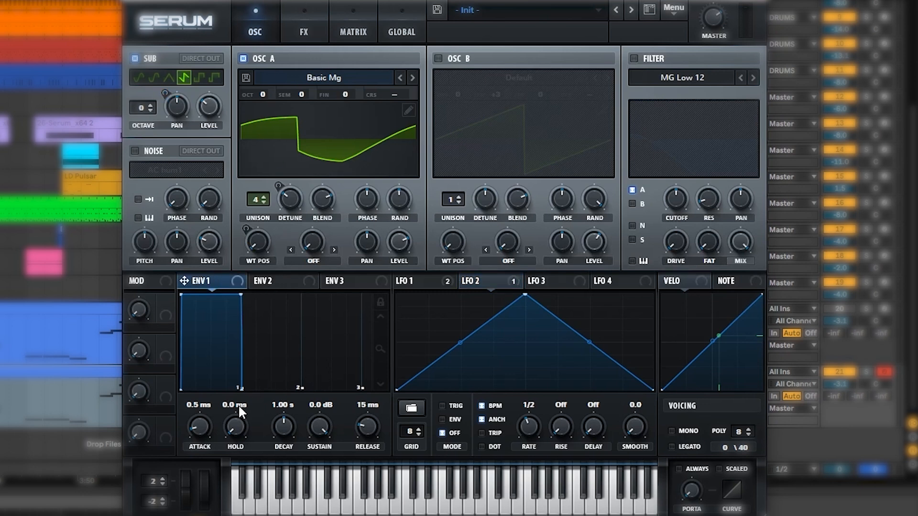
{"action": "left_click_drag", "start_coordinate": [202, 429], "coordinate": [210, 388]}
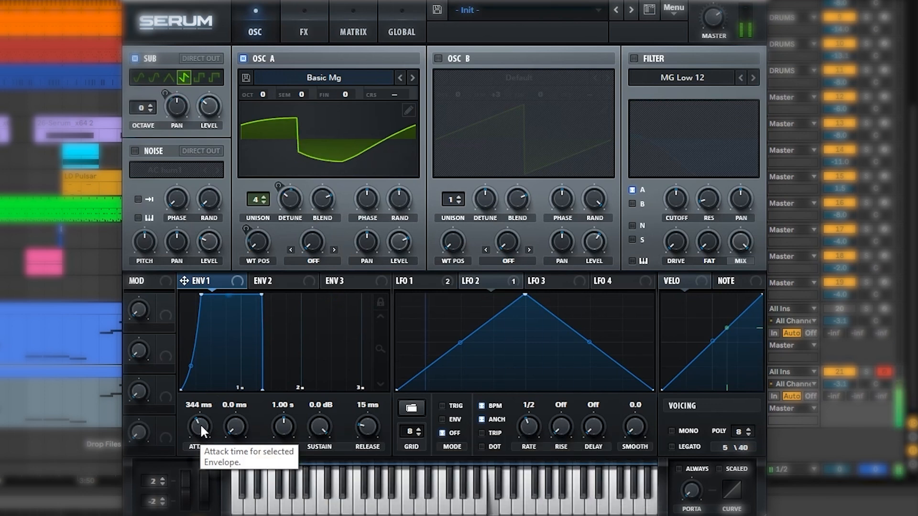
{"action": "left_click_drag", "start_coordinate": [200, 423], "coordinate": [204, 421]}
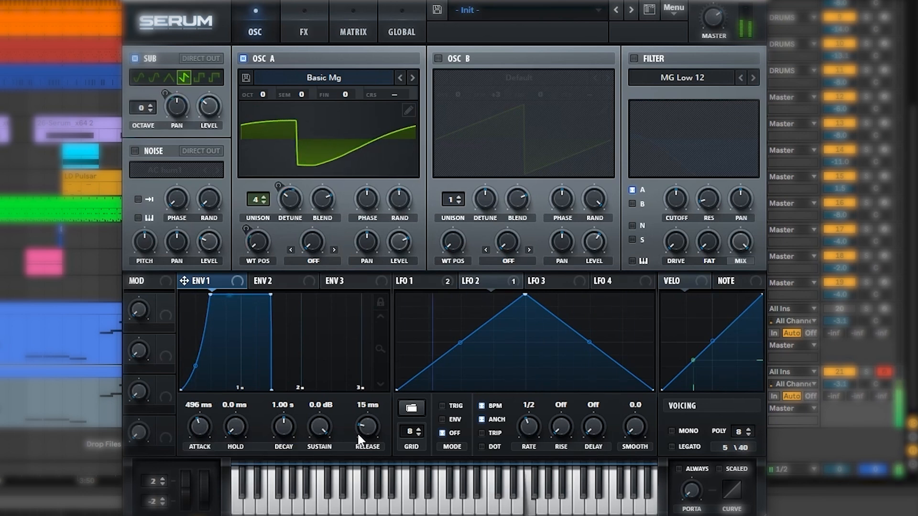
{"action": "left_click_drag", "start_coordinate": [368, 425], "coordinate": [374, 372]}
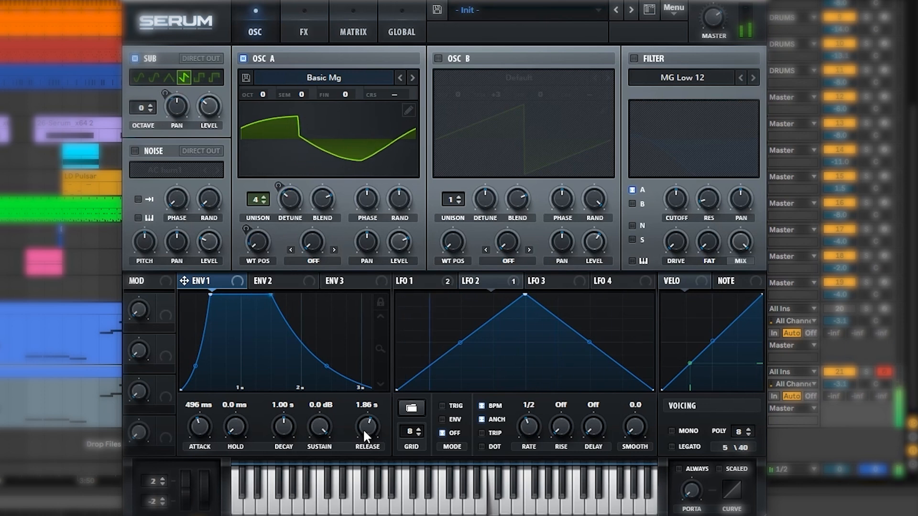
{"action": "left_click_drag", "start_coordinate": [363, 429], "coordinate": [370, 425]}
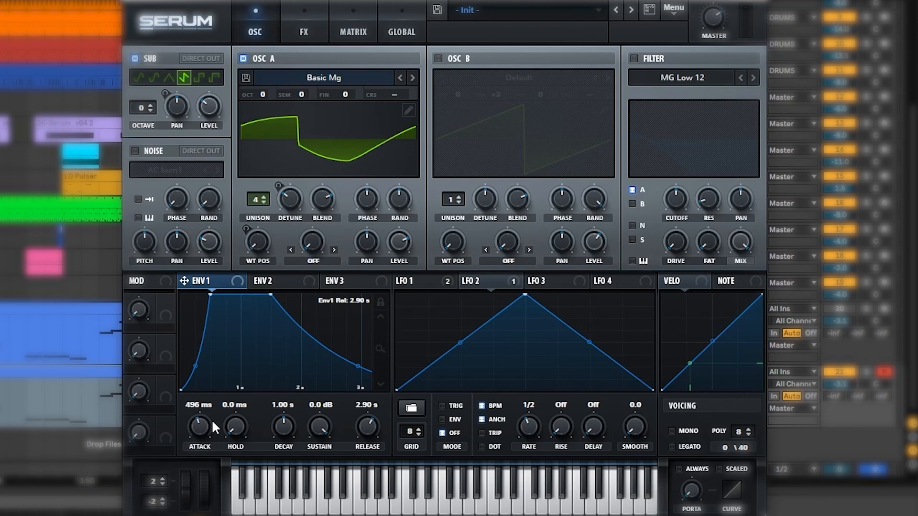
Step: Enable the MG Low 12 filter with a lowered cutoff and also route OSC B, noise and sub through it
{"action": "left_click", "coordinate": [633, 58]}
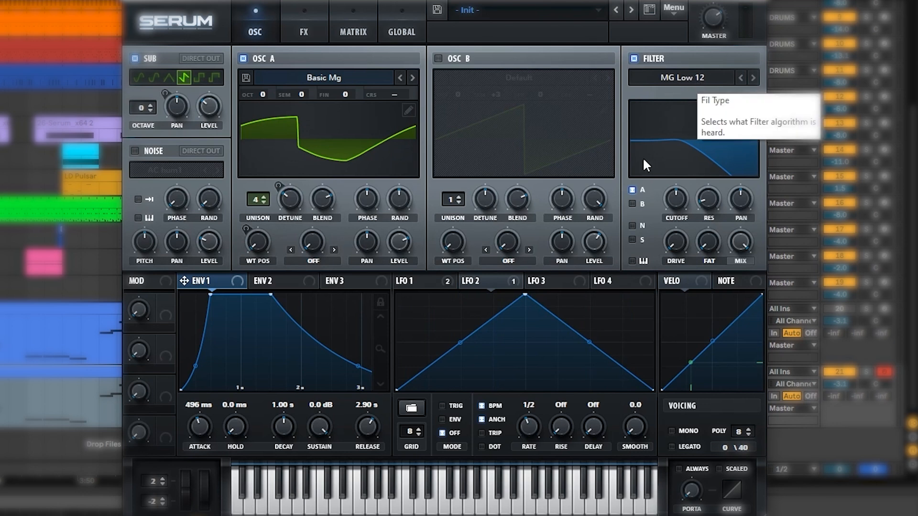
{"action": "left_click_drag", "start_coordinate": [675, 197], "coordinate": [679, 234]}
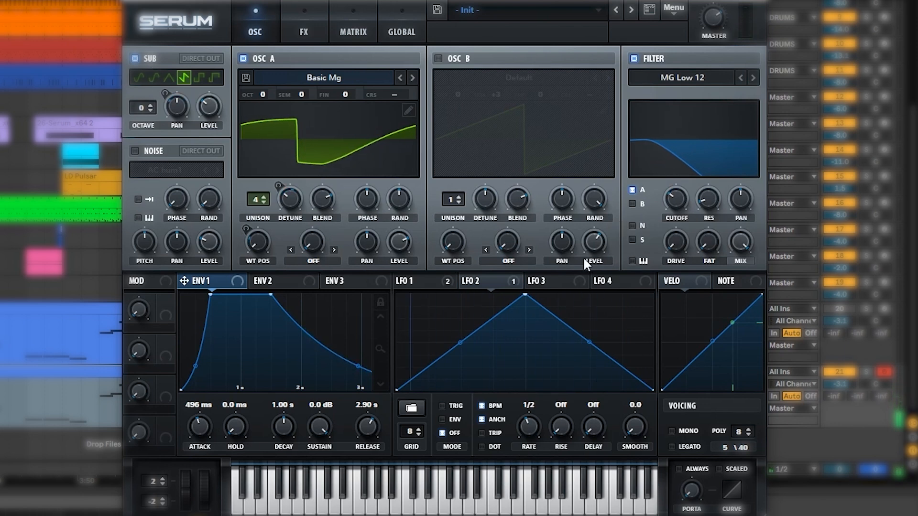
{"action": "left_click", "coordinate": [632, 204]}
{"action": "left_click", "coordinate": [632, 225]}
{"action": "left_click", "coordinate": [632, 240]}
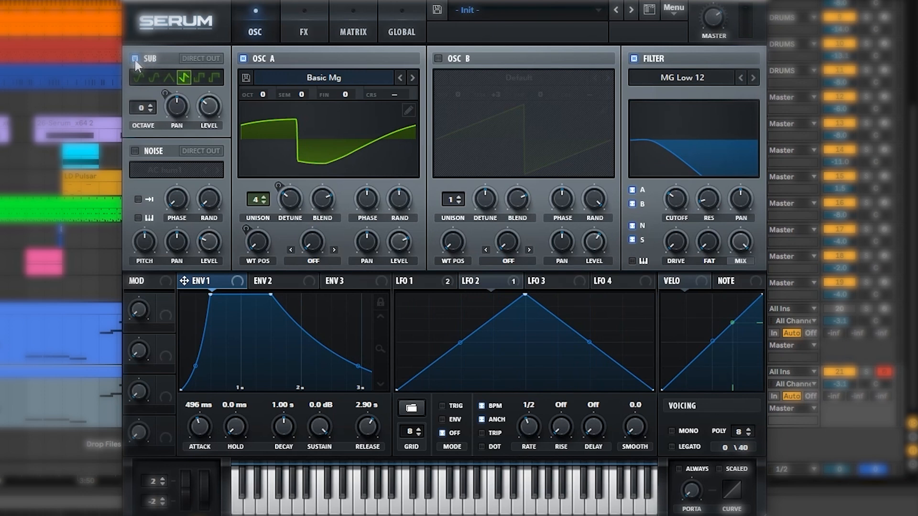
Step: Raise the filter cutoff by ear and add a little filter drive
{"action": "left_click_drag", "start_coordinate": [679, 197], "coordinate": [672, 160]}
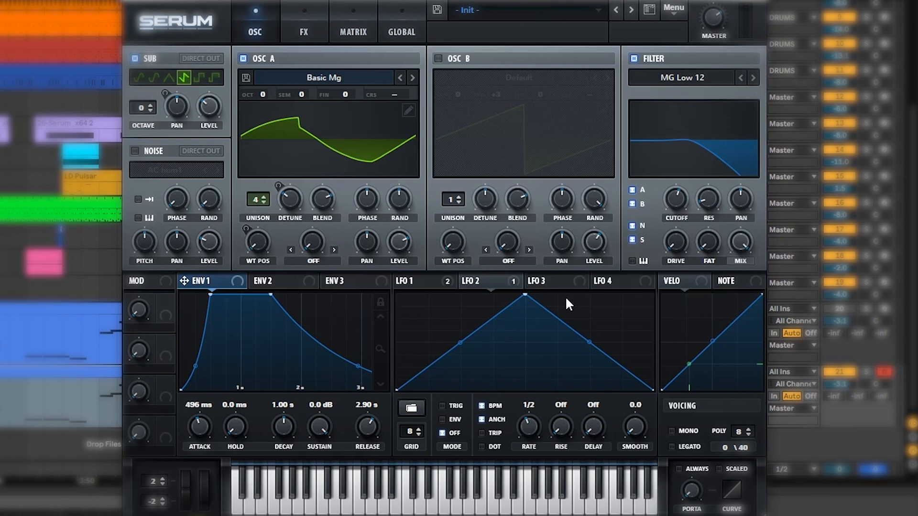
{"action": "left_click_drag", "start_coordinate": [674, 251], "coordinate": [699, 146]}
{"action": "mouse_move", "coordinate": [678, 197]}
{"action": "left_mouse_down"}
{"action": "mouse_move", "coordinate": [675, 149]}
{"action": "mouse_move", "coordinate": [684, 222]}
{"action": "mouse_move", "coordinate": [675, 148]}
{"action": "mouse_move", "coordinate": [678, 197]}
{"action": "left_mouse_up"}
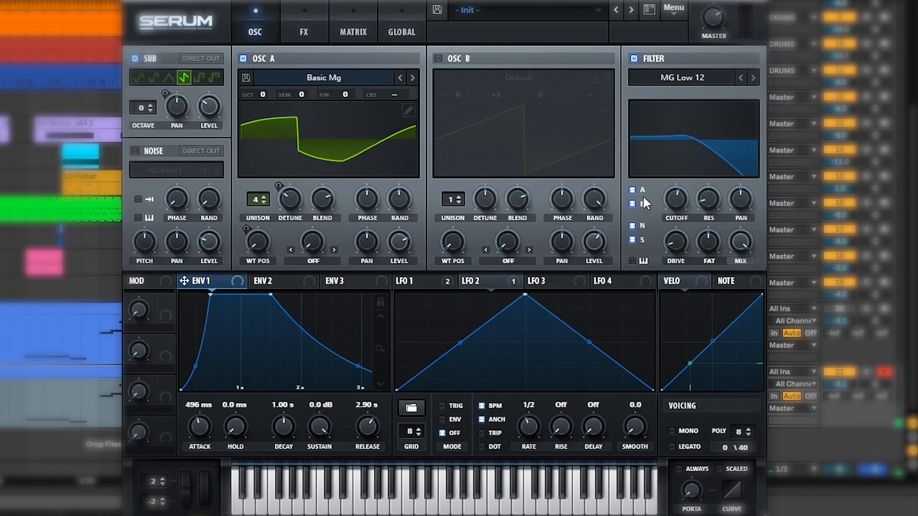
Step: Assign LFO 3 to the filter cutoff and to the sub oscillator's level
{"action": "left_click", "coordinate": [545, 281]}
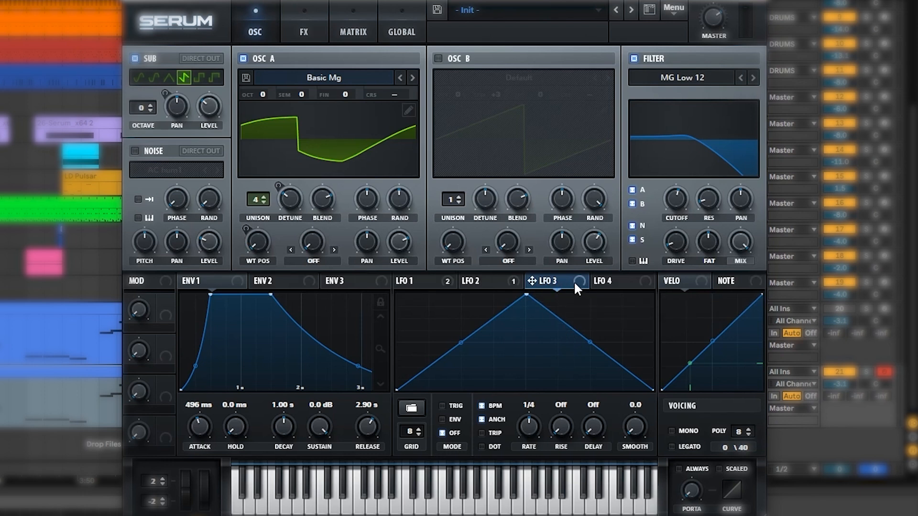
{"action": "left_click_drag", "start_coordinate": [673, 197], "coordinate": [663, 184]}
{"action": "mouse_move", "coordinate": [677, 202]}
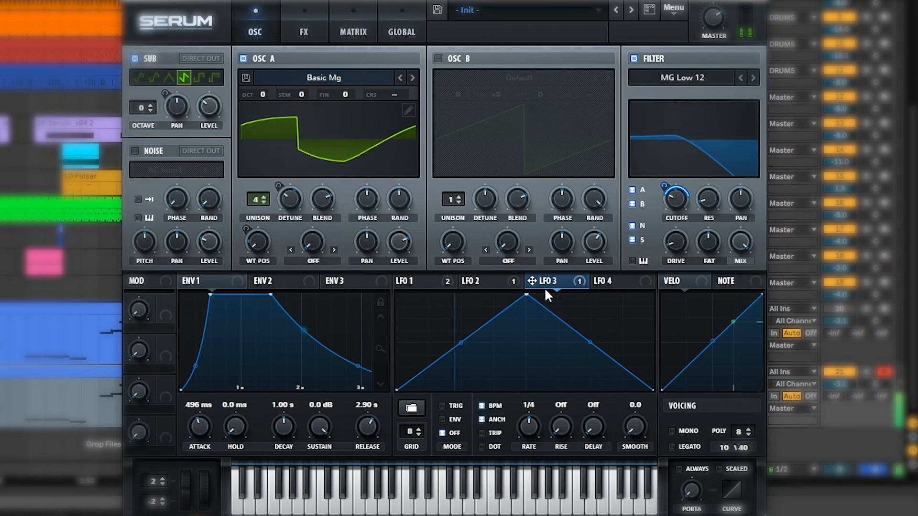
{"action": "left_click_drag", "start_coordinate": [561, 283], "coordinate": [198, 100]}
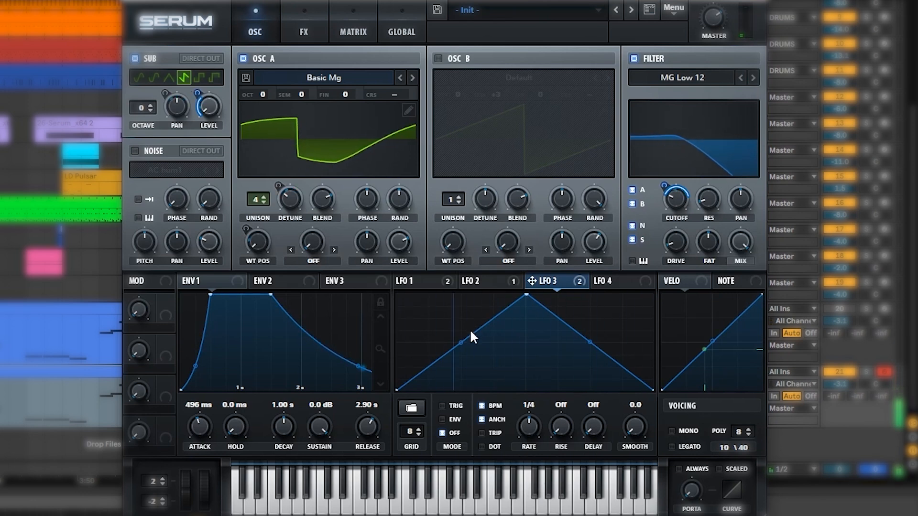
Step: Bend both slopes of LFO 3's triangle inward into a peaked curve and increase its modulation of the sub level
{"action": "left_click_drag", "start_coordinate": [461, 343], "coordinate": [469, 362]}
{"action": "left_click_drag", "start_coordinate": [592, 342], "coordinate": [582, 356]}
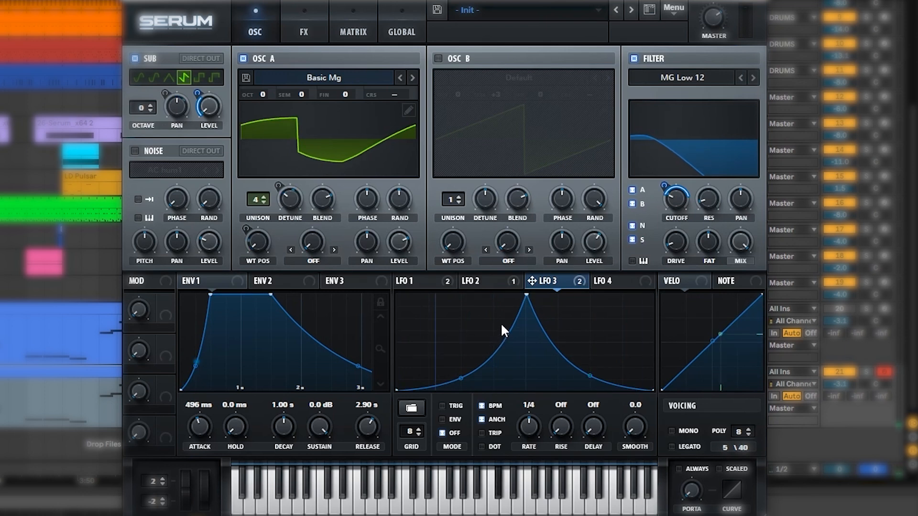
{"action": "left_click_drag", "start_coordinate": [461, 378], "coordinate": [461, 367]}
{"action": "left_click_drag", "start_coordinate": [591, 375], "coordinate": [591, 364]}
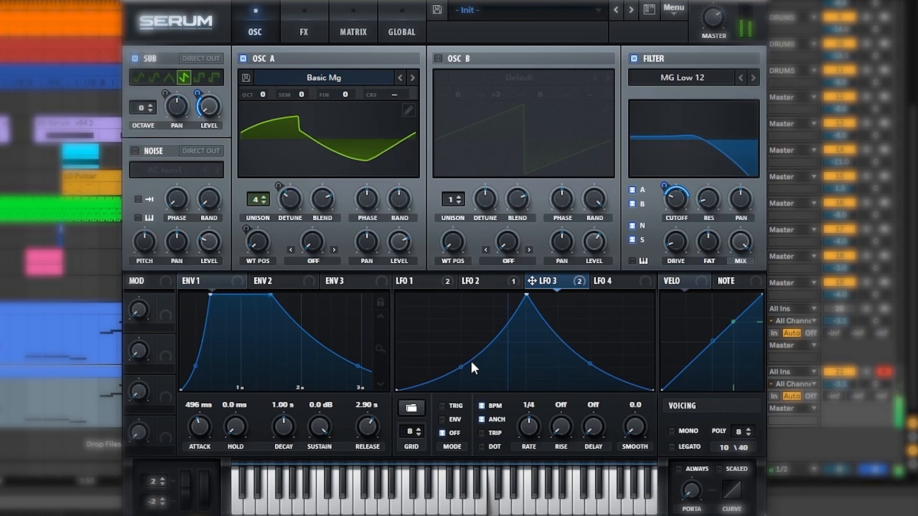
{"action": "left_click_drag", "start_coordinate": [590, 364], "coordinate": [590, 371]}
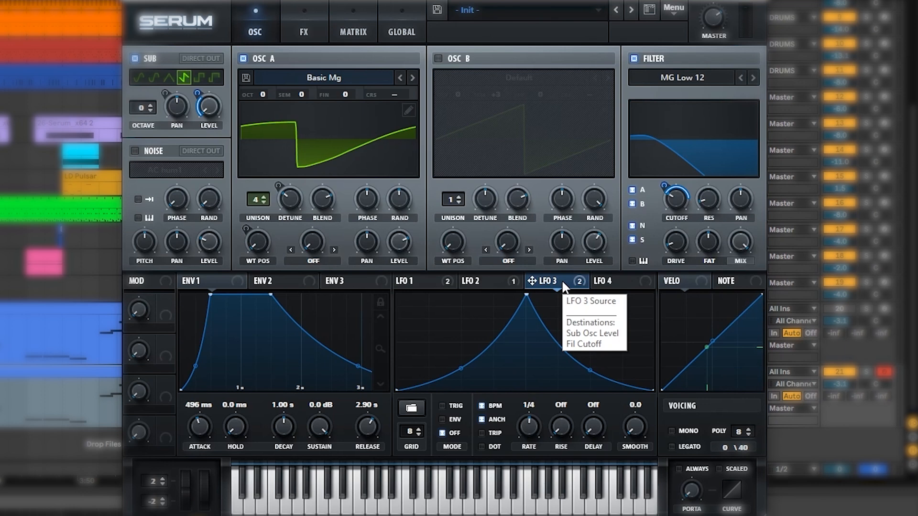
{"action": "mouse_move", "coordinate": [198, 91]}
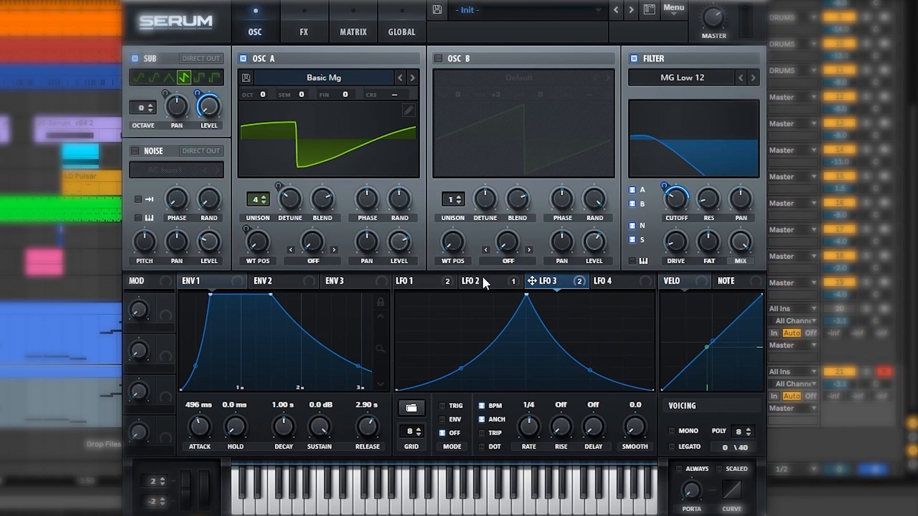
Step: Assign velocity to LFO 3's rate and set the rate to 4 bars with triplet and dotted timing enabled
{"action": "mouse_move", "coordinate": [554, 285]}
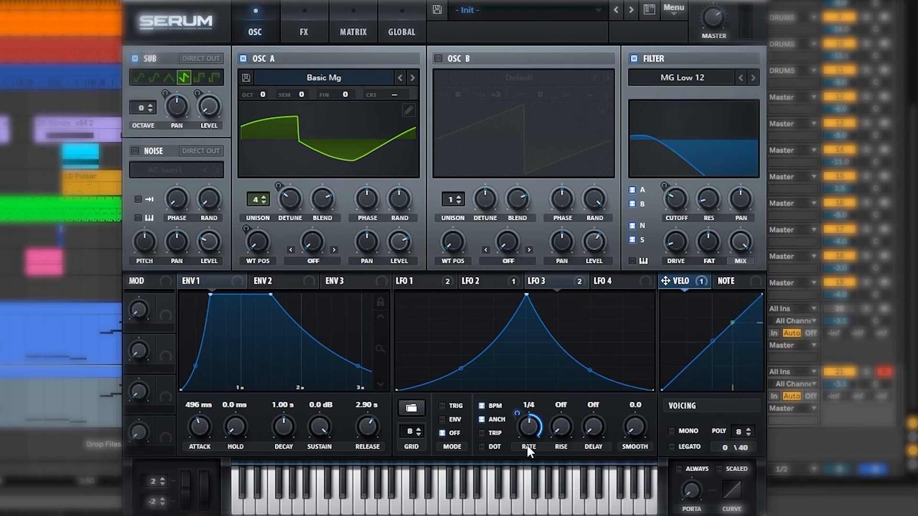
{"action": "left_click_drag", "start_coordinate": [532, 428], "coordinate": [525, 475]}
{"action": "left_click", "coordinate": [482, 433]}
{"action": "left_click", "coordinate": [481, 446]}
{"action": "mouse_move", "coordinate": [515, 416]}
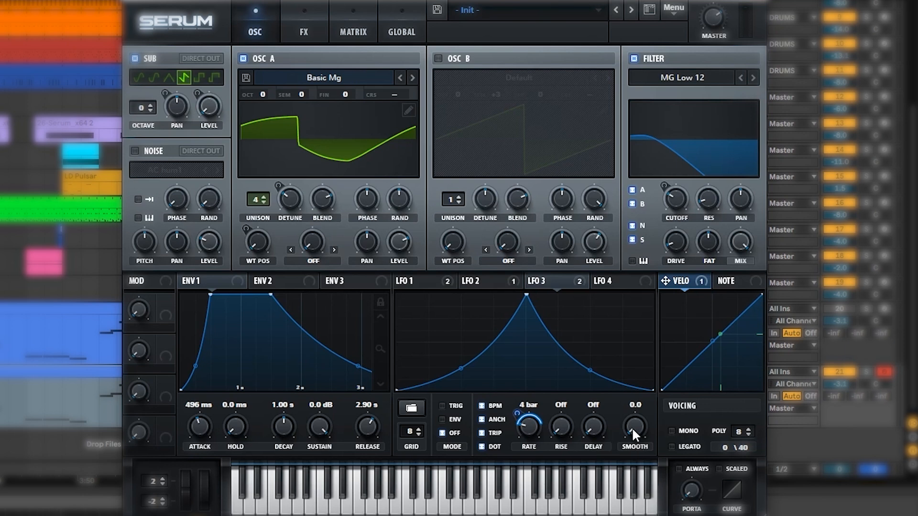
Step: Set LFO 3's smoothing to 60.5
{"action": "left_click_drag", "start_coordinate": [633, 425], "coordinate": [640, 402]}
{"action": "left_click_drag", "start_coordinate": [643, 368], "coordinate": [643, 335]}
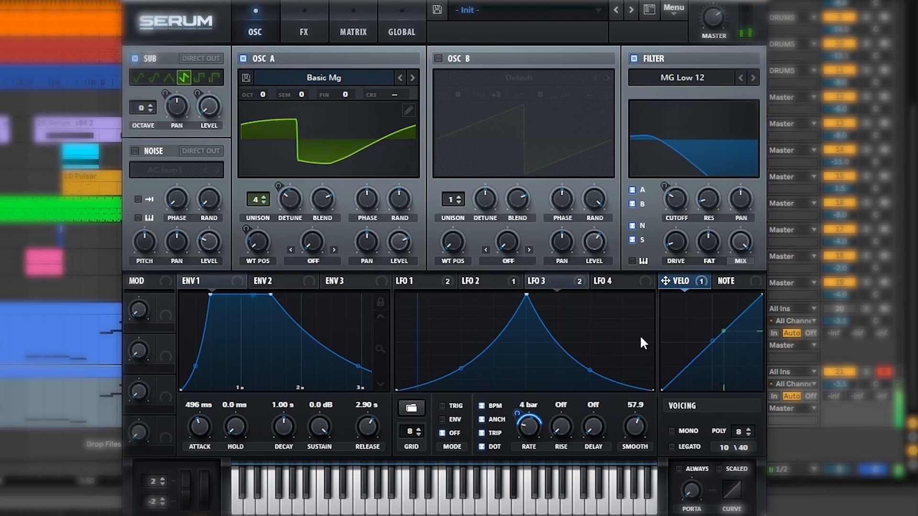
{"action": "left_click_drag", "start_coordinate": [636, 428], "coordinate": [636, 425]}
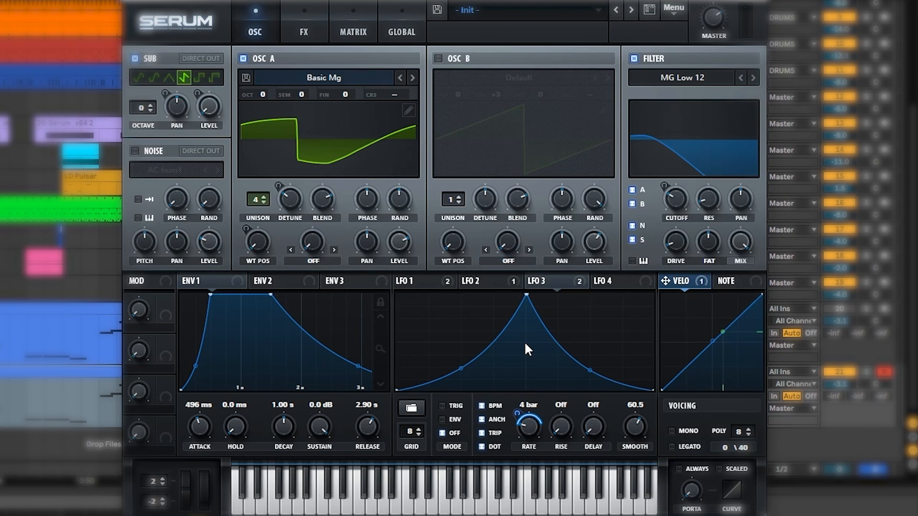
Step: Add the Hyper/Dimension effect with the Hyper mix at 0% and a moderate Dimension mix
{"action": "left_click", "coordinate": [300, 18]}
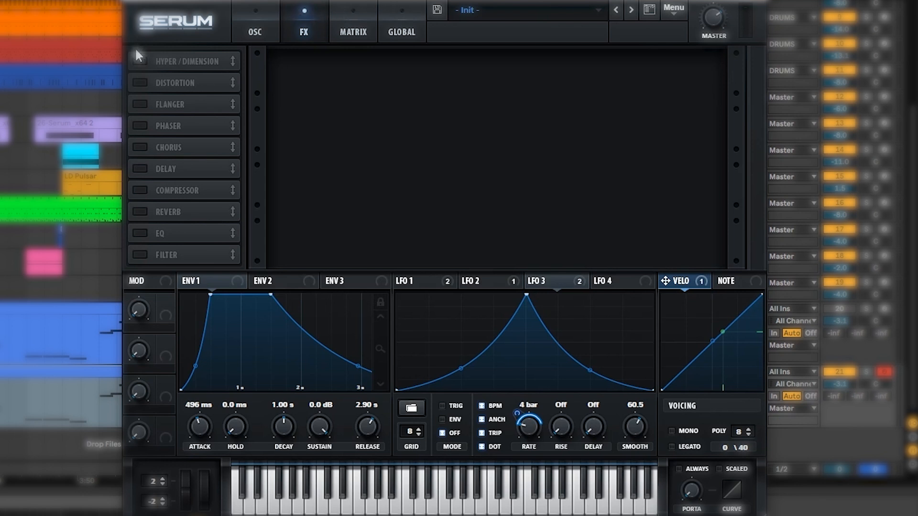
{"action": "left_click", "coordinate": [139, 62]}
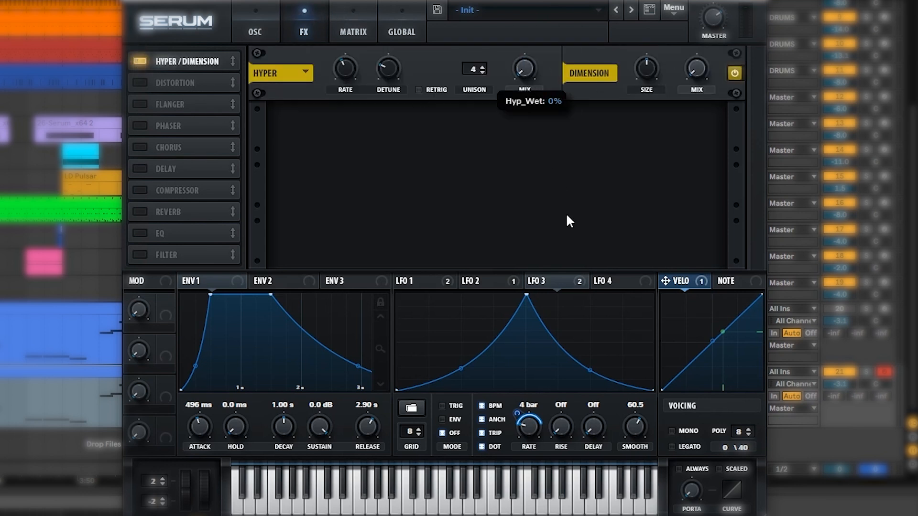
{"action": "left_click_drag", "start_coordinate": [699, 33], "coordinate": [698, 25]}
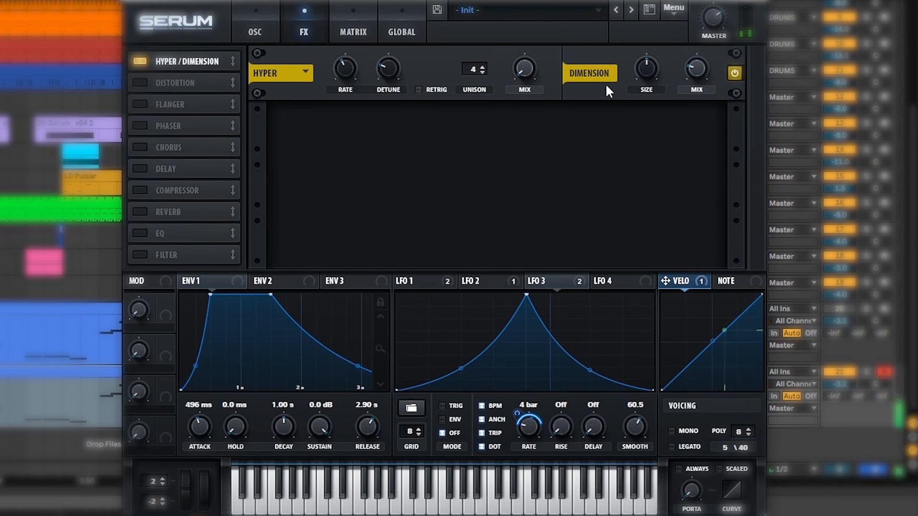
Step: Add a ping-pong delay with dotted 1/4 times on both channels and its filter at F 1821, Q 1.7
{"action": "left_click", "coordinate": [135, 168]}
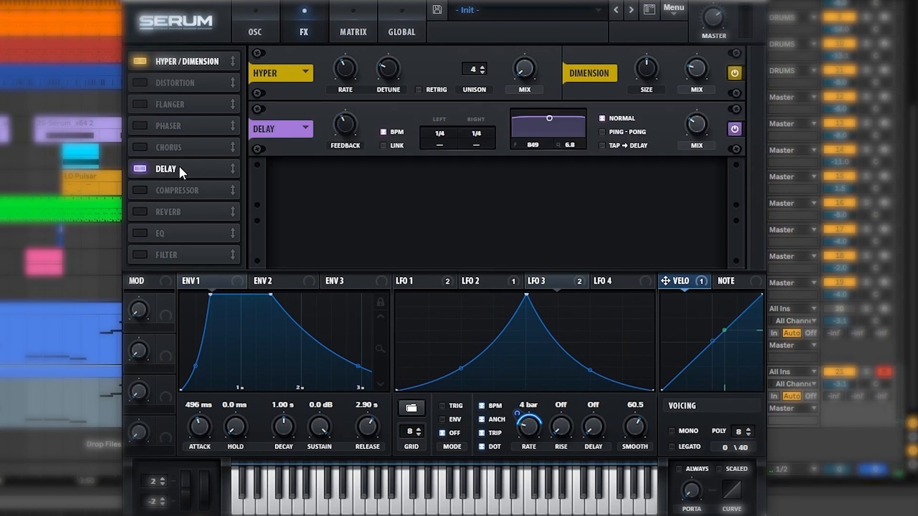
{"action": "left_click", "coordinate": [480, 144]}
{"action": "left_click", "coordinate": [443, 144]}
{"action": "left_click", "coordinate": [603, 132]}
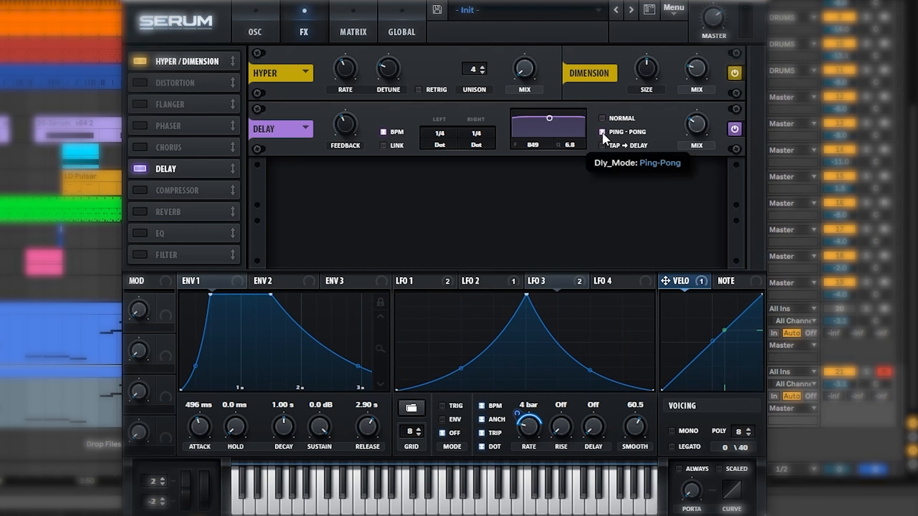
{"action": "left_click_drag", "start_coordinate": [549, 118], "coordinate": [558, 134]}
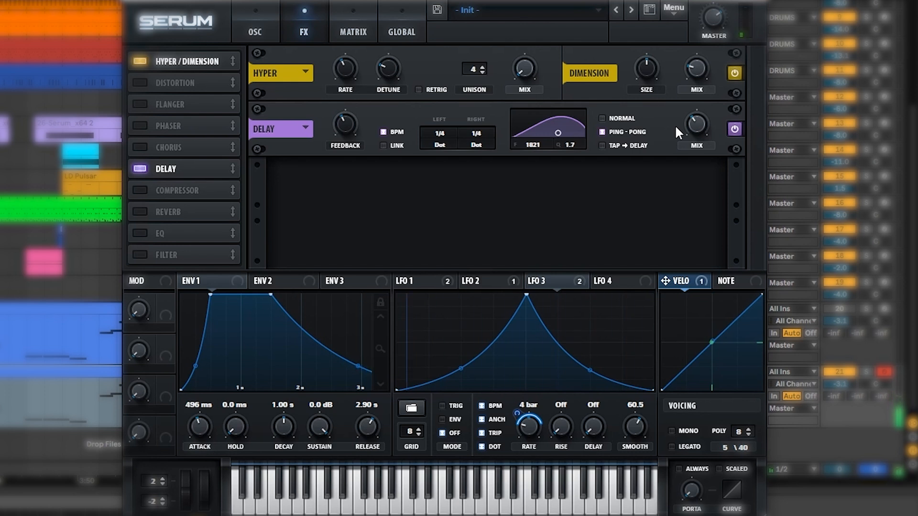
Step: Add the Compressor effect, raise its threshold and gain slightly, reduce its mix, and compare the sound with the compressor bypassed and active
{"action": "left_click", "coordinate": [140, 190]}
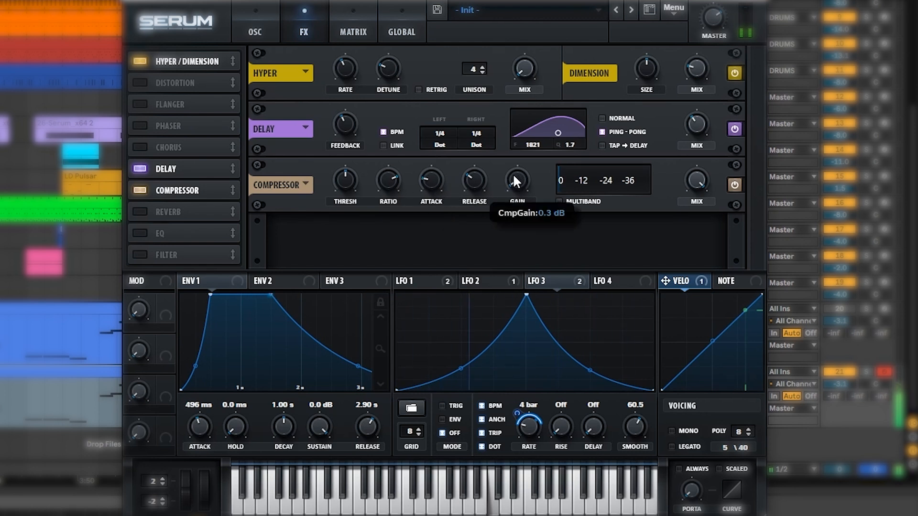
{"action": "mouse_move", "coordinate": [350, 189]}
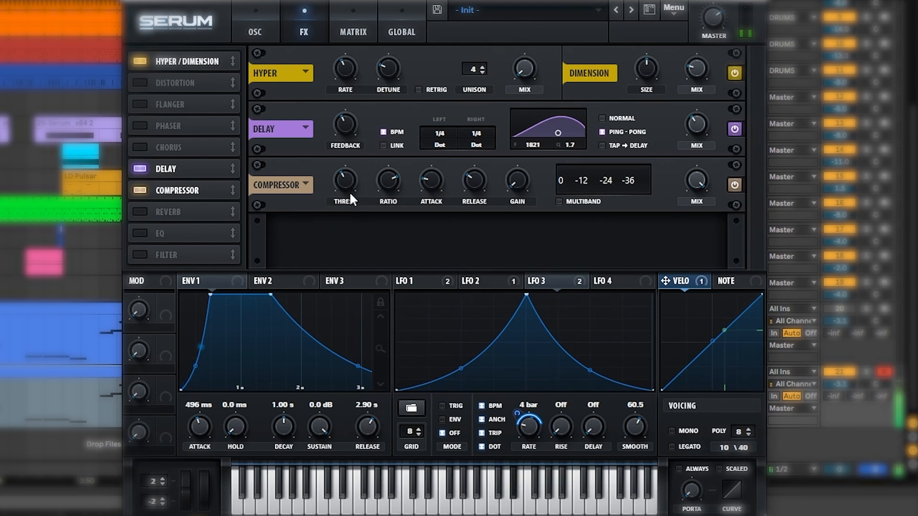
{"action": "left_click_drag", "start_coordinate": [349, 191], "coordinate": [349, 147]}
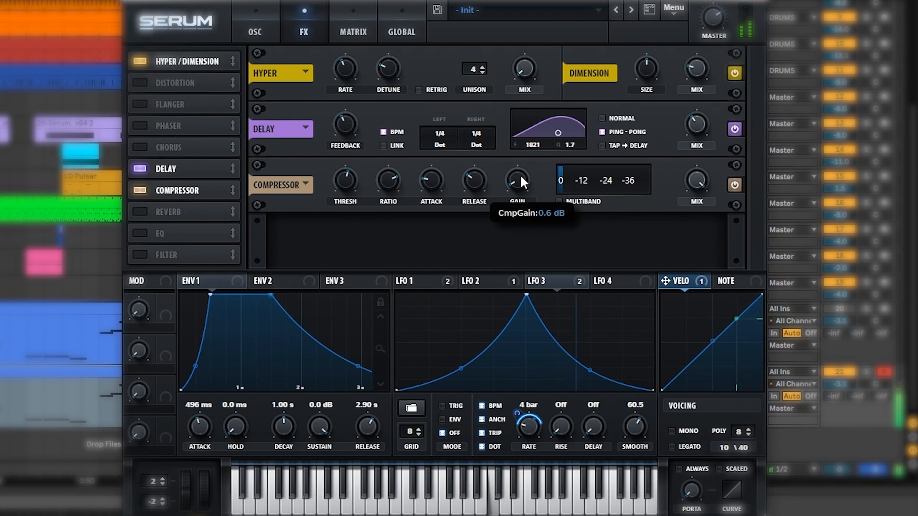
{"action": "mouse_move", "coordinate": [525, 177]}
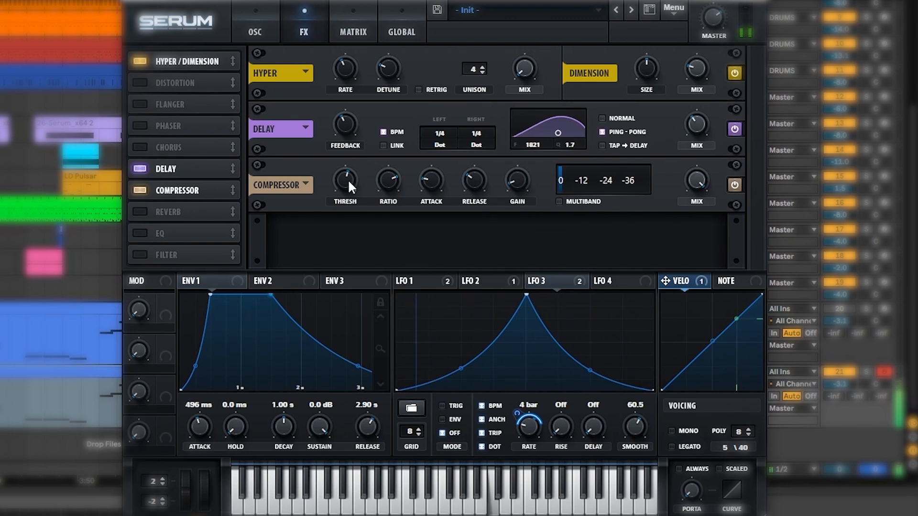
{"action": "mouse_move", "coordinate": [350, 177]}
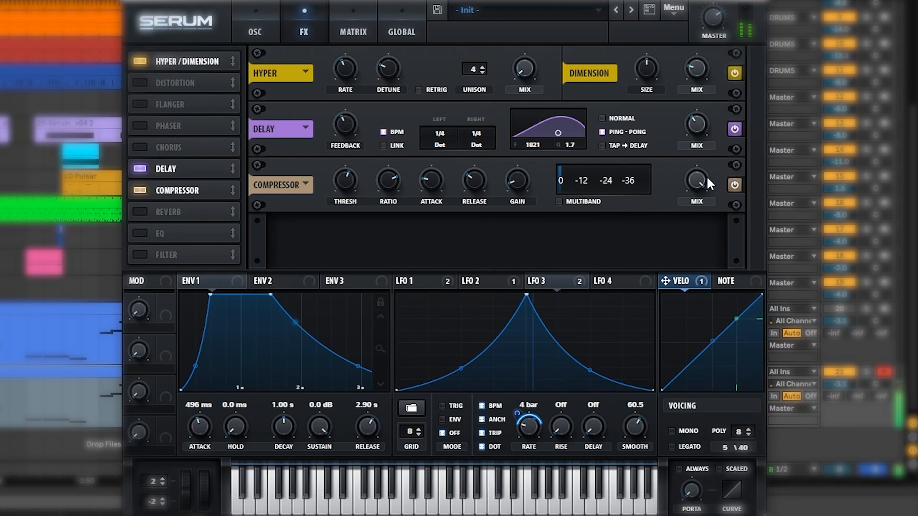
{"action": "mouse_move", "coordinate": [697, 184]}
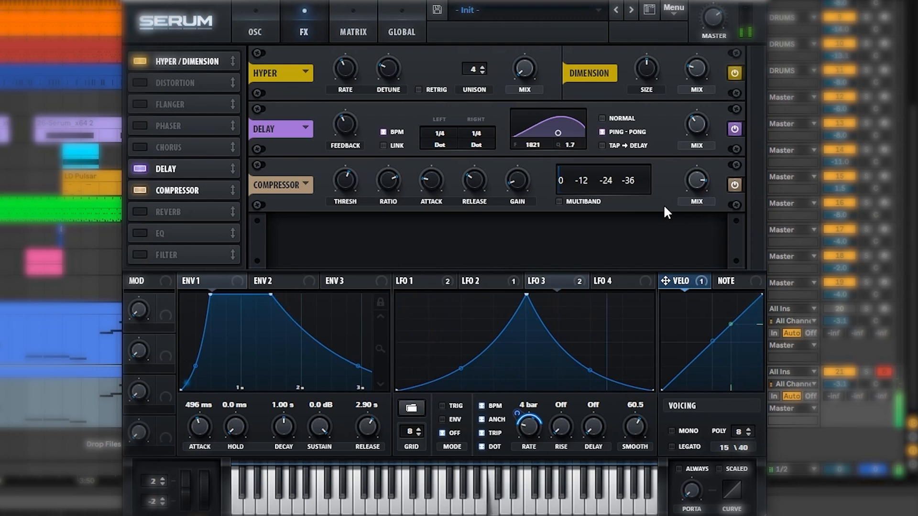
{"action": "left_click", "coordinate": [735, 185]}
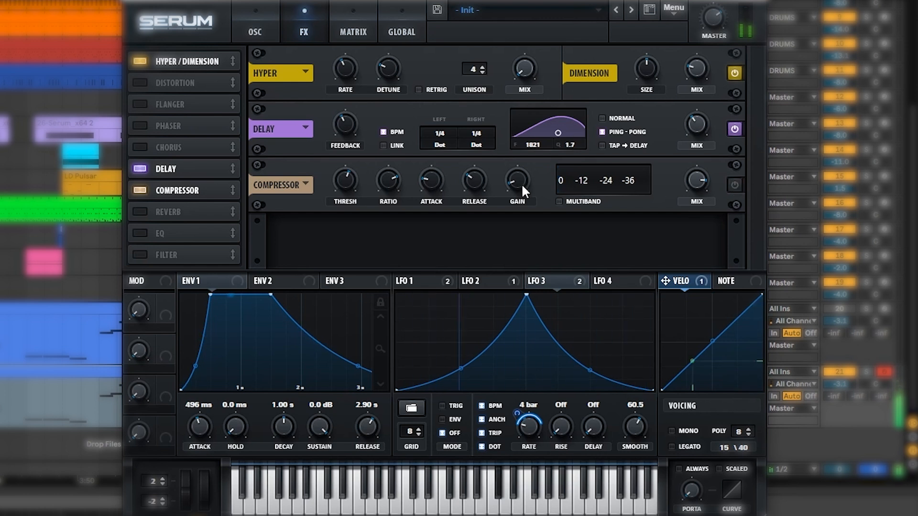
{"action": "left_click", "coordinate": [736, 185]}
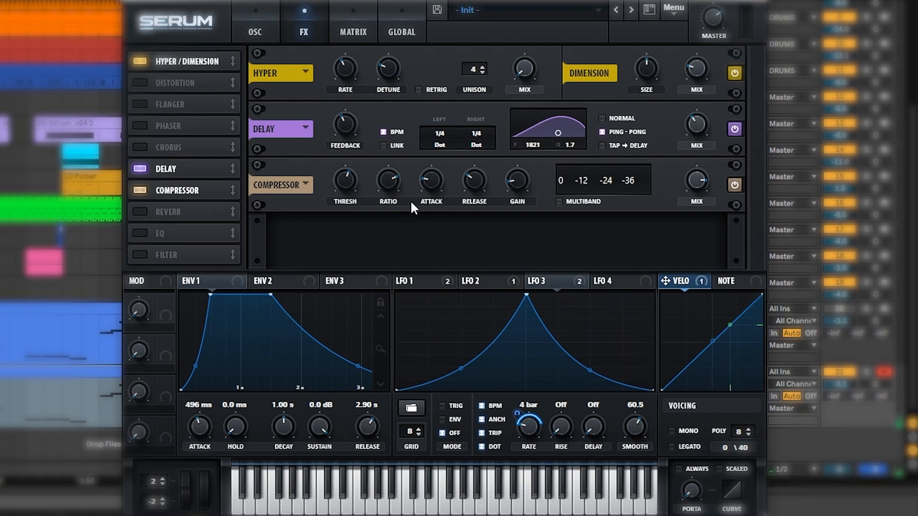
Step: Add a Hall reverb, raise its mix, and slightly adjust its size
{"action": "left_click", "coordinate": [140, 212]}
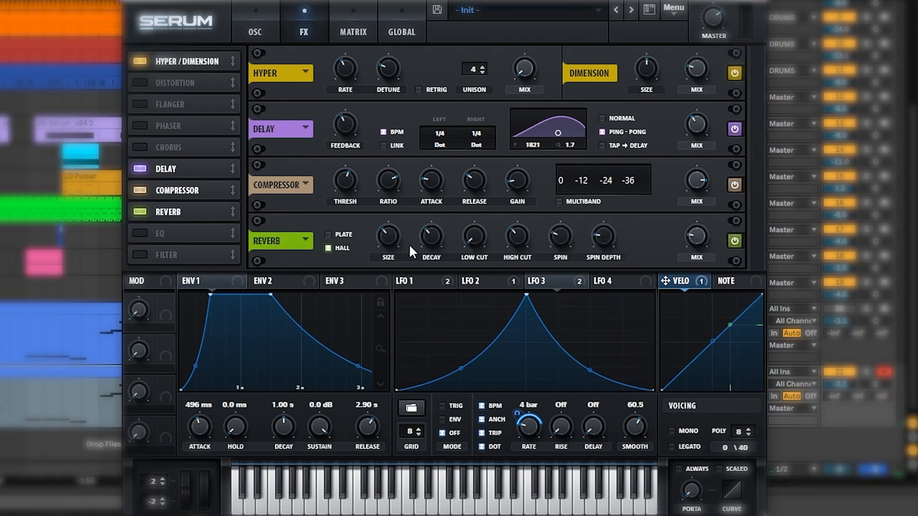
{"action": "left_click_drag", "start_coordinate": [699, 235], "coordinate": [699, 216]}
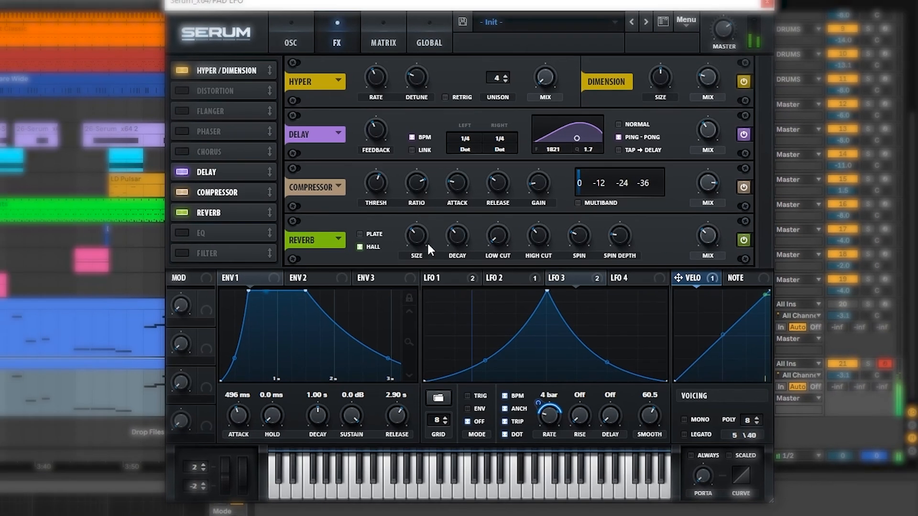
{"action": "left_click_drag", "start_coordinate": [392, 242], "coordinate": [392, 234]}
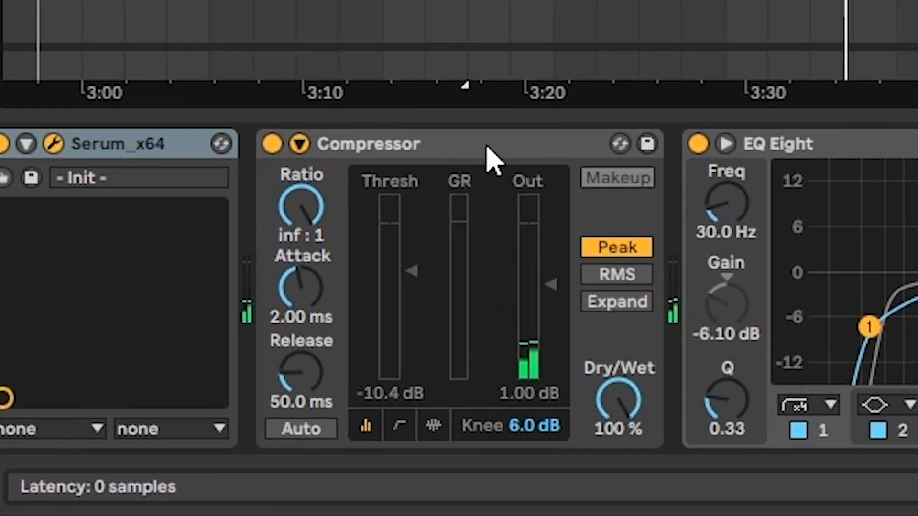
Step: Review the PAD LFO track's Compressor and EQ Eight, comparing the equalizer's mid and side curves
{"action": "left_click", "coordinate": [484, 151]}
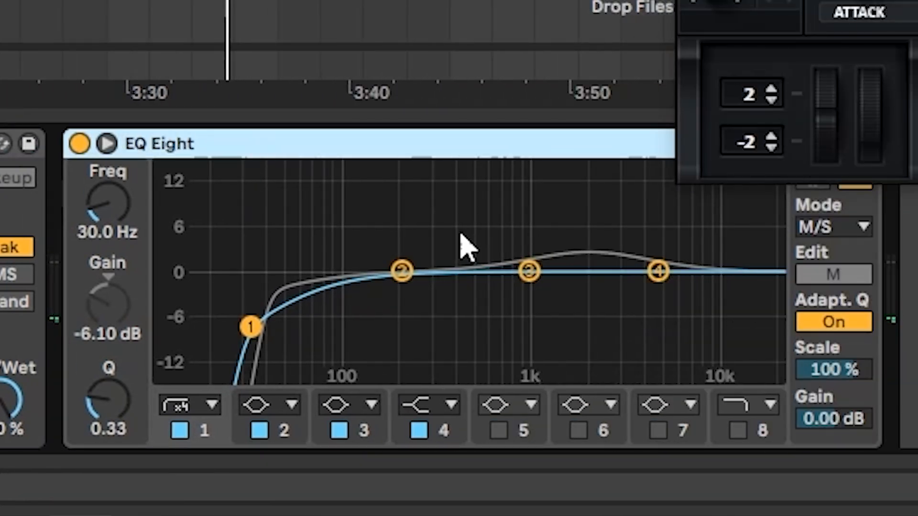
{"action": "left_click", "coordinate": [836, 277]}
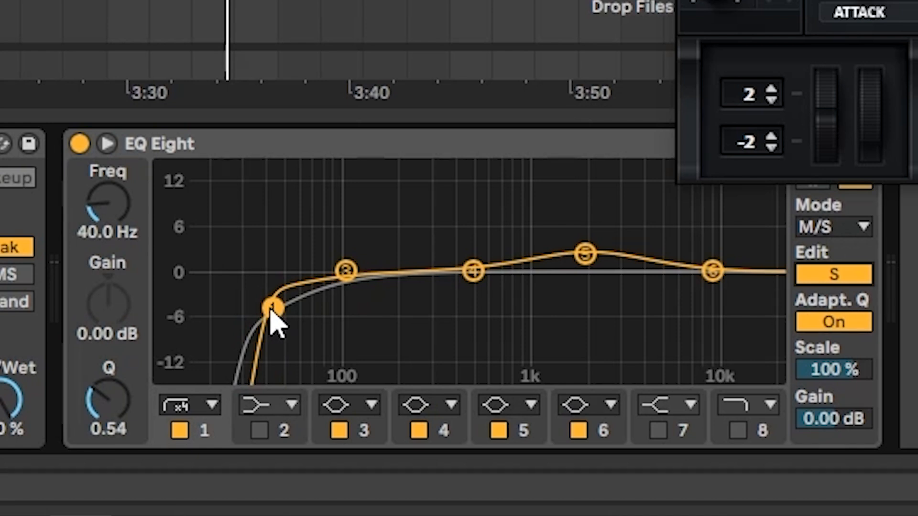
{"action": "left_click", "coordinate": [847, 272]}
{"action": "left_click", "coordinate": [847, 277]}
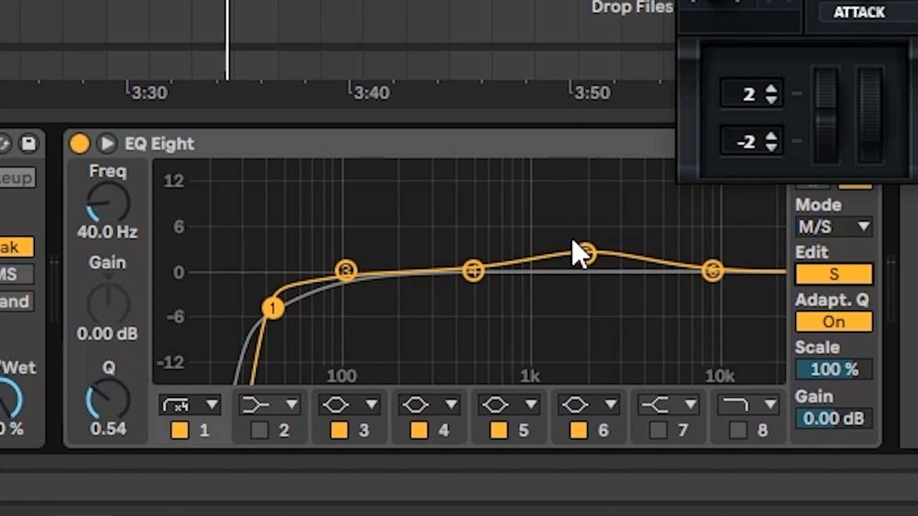
{"action": "left_click", "coordinate": [844, 278]}
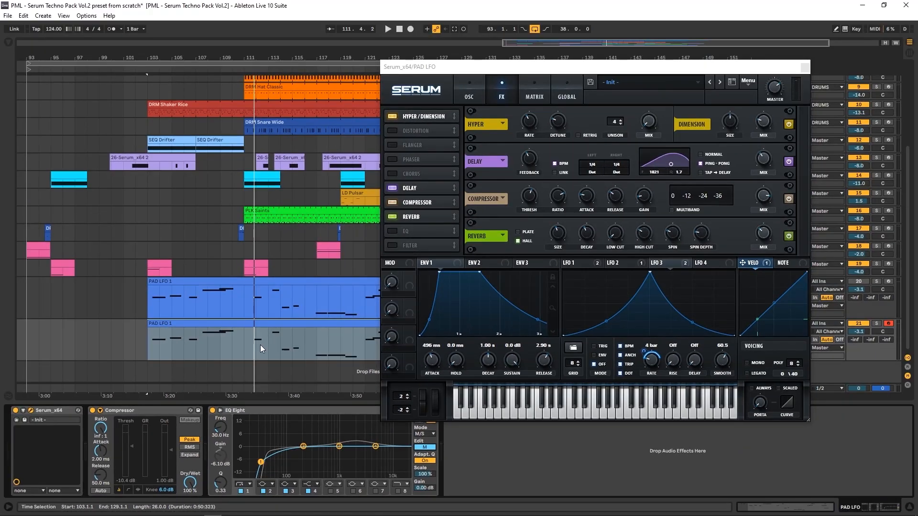
Step: Open the duplicated PAD LFO clip's MIDI notes, close the Serum window, and play the clip to examine its notes and velocities
{"action": "double_click", "coordinate": [150, 333]}
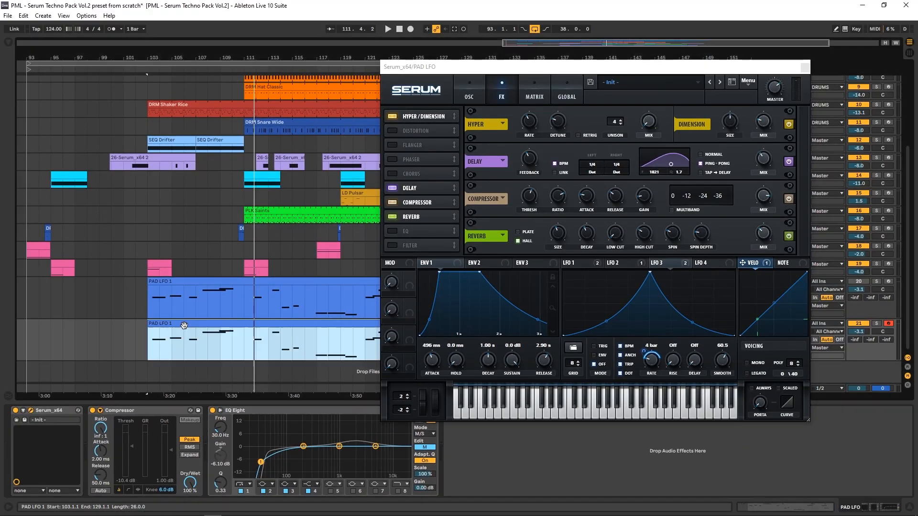
{"action": "left_click", "coordinate": [806, 67]}
{"action": "key", "text": "space"}
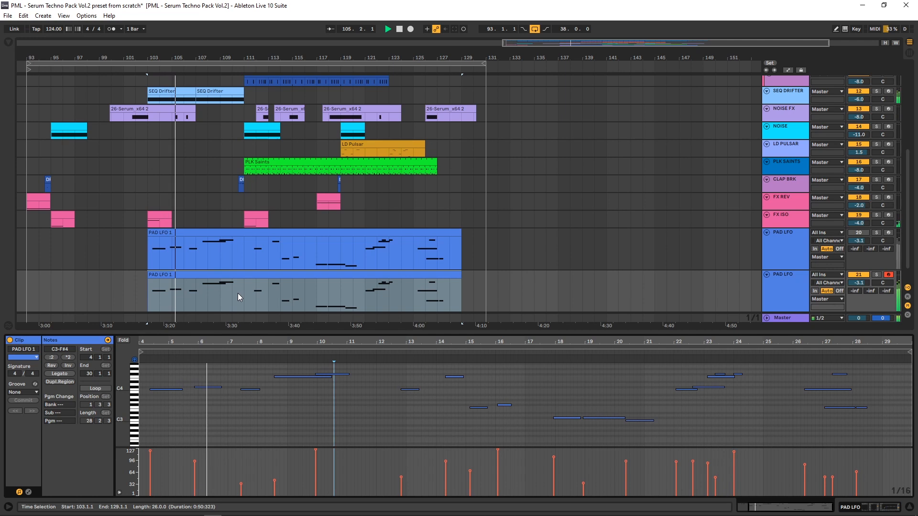
{"action": "left_click", "coordinate": [286, 424]}
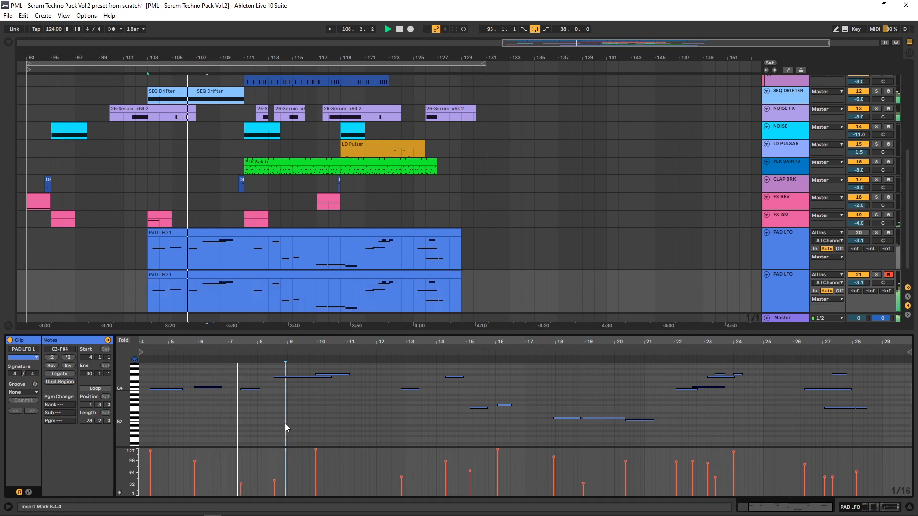
{"action": "left_click", "coordinate": [393, 418]}
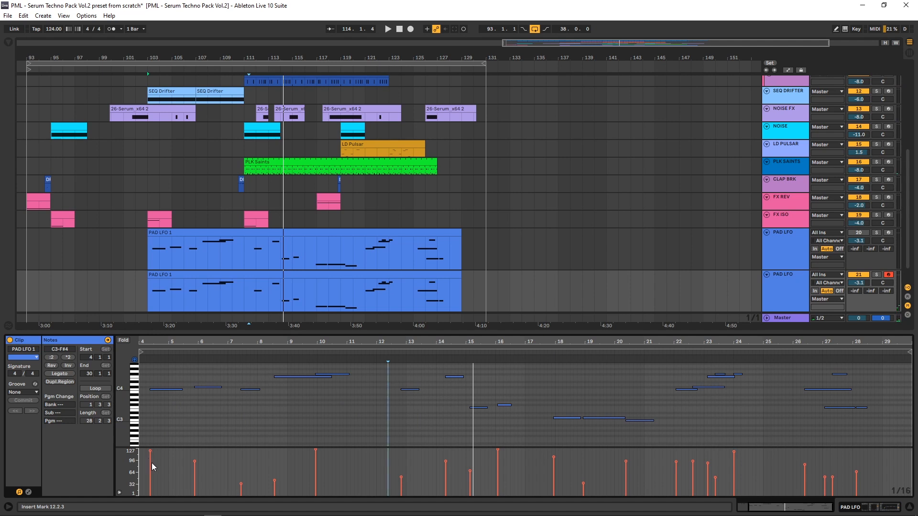
Step: Return to the duplicated PAD LFO track's device chain and reopen Serum on its oscillator page
{"action": "left_click", "coordinate": [802, 291]}
{"action": "left_click", "coordinate": [762, 282]}
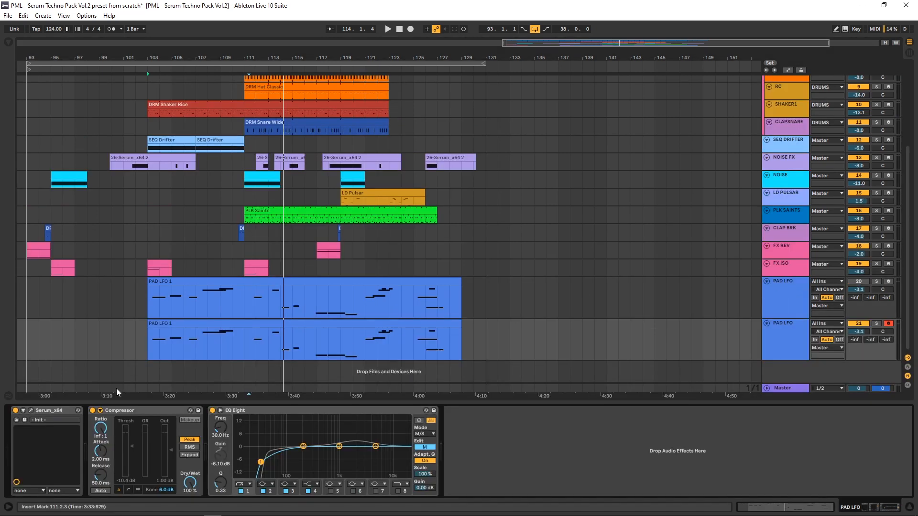
{"action": "left_click", "coordinate": [31, 412]}
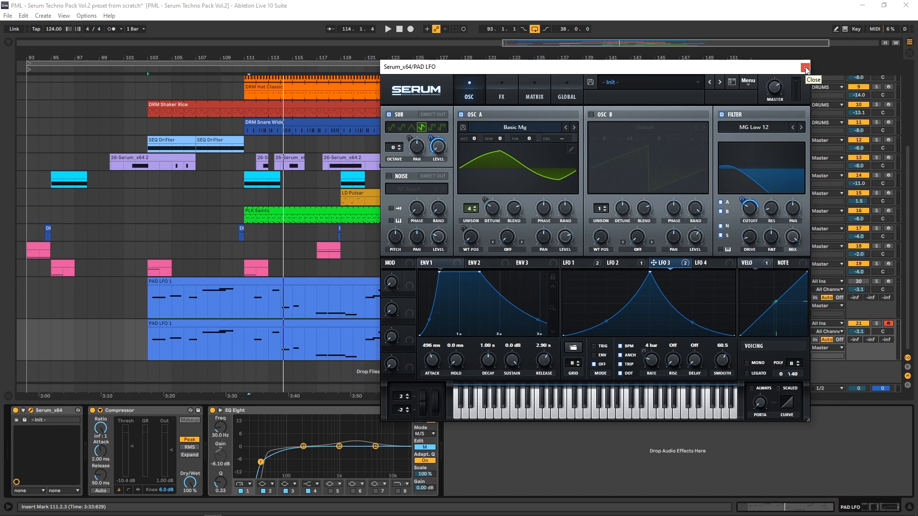
Step: Try oscillator B with a semitone offset of +1 and switch the oscillator off again
{"action": "left_click", "coordinate": [591, 115]}
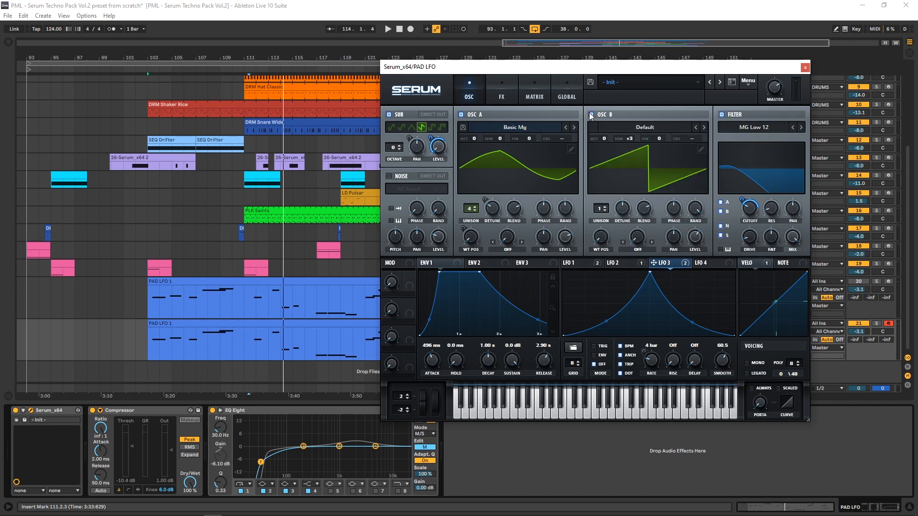
{"action": "left_click_drag", "start_coordinate": [629, 138], "coordinate": [640, 185]}
{"action": "left_click_drag", "start_coordinate": [643, 154], "coordinate": [636, 142]}
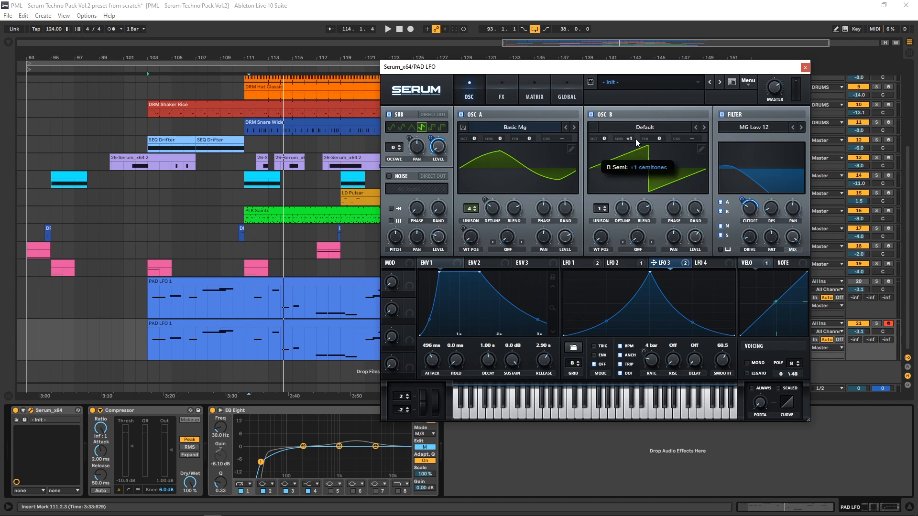
{"action": "left_click", "coordinate": [591, 115]}
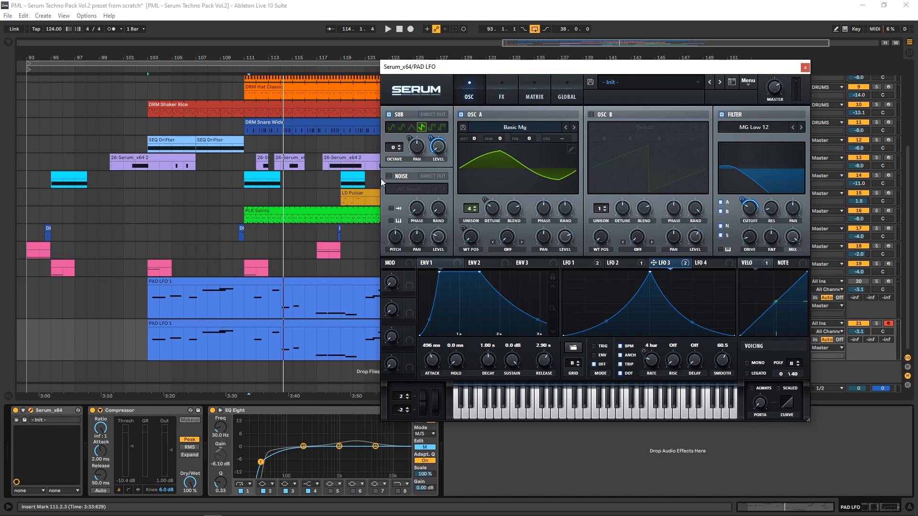
Step: Enable the noise oscillator with the Analog sample AlphaNz and modulate its level with LFO 3 during playback
{"action": "left_click", "coordinate": [388, 176]}
{"action": "left_click", "coordinate": [413, 190]}
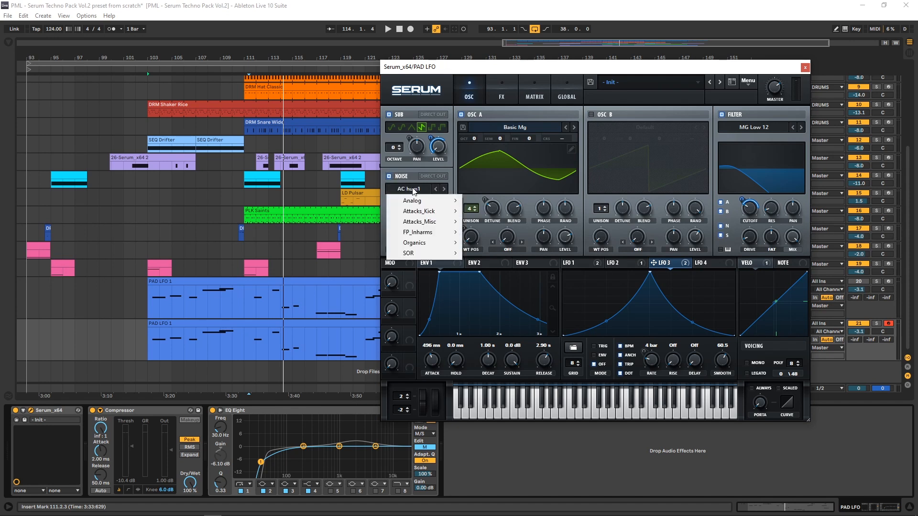
{"action": "mouse_move", "coordinate": [434, 203]}
{"action": "left_click", "coordinate": [485, 201]}
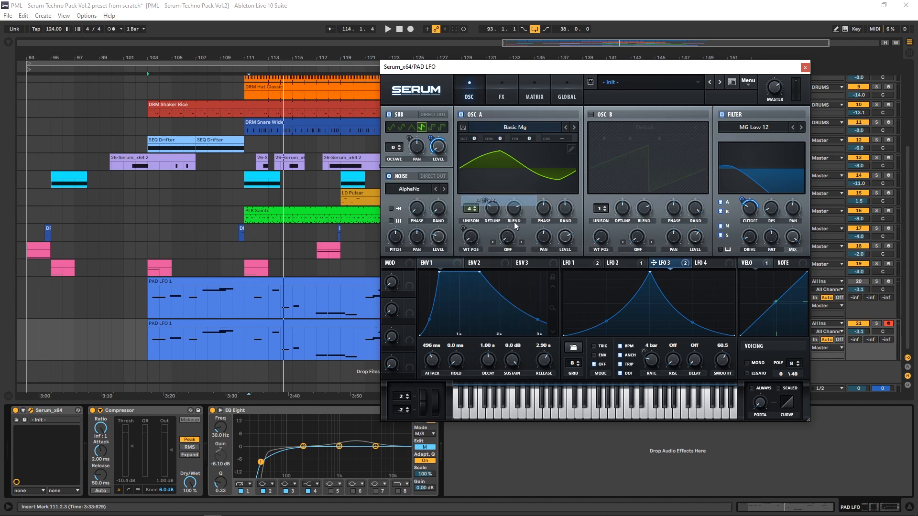
{"action": "key", "text": "space"}
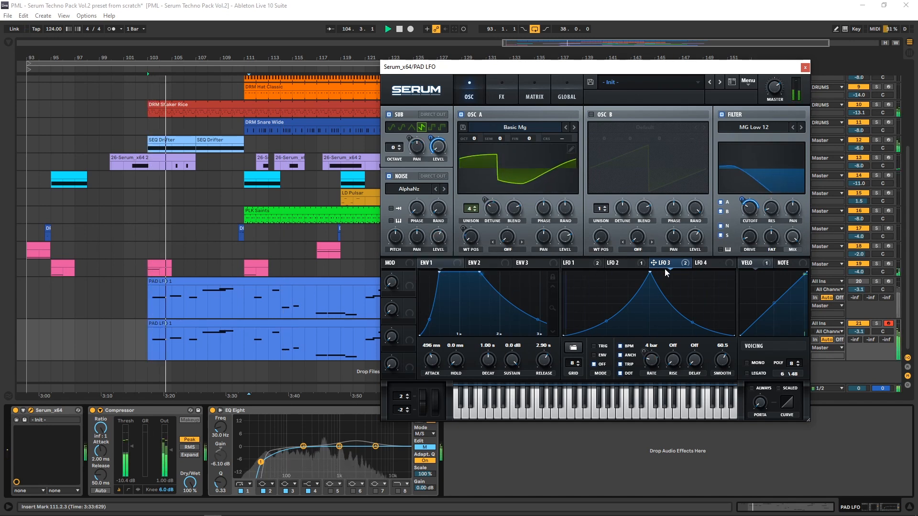
{"action": "left_click_drag", "start_coordinate": [436, 242], "coordinate": [433, 232]}
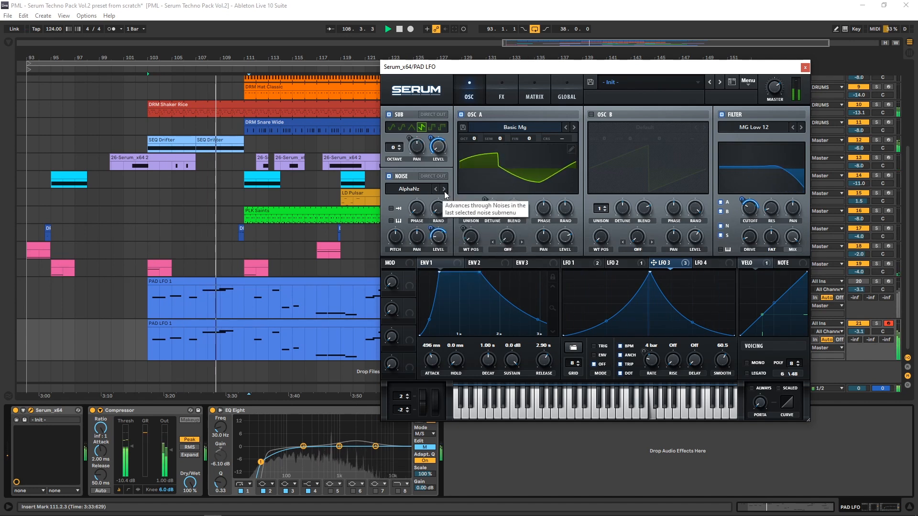
Step: Change the noise sample to BrightWhite, audition it during playback, and turn the noise oscillator off
{"action": "left_click", "coordinate": [423, 190]}
{"action": "mouse_move", "coordinate": [423, 203]}
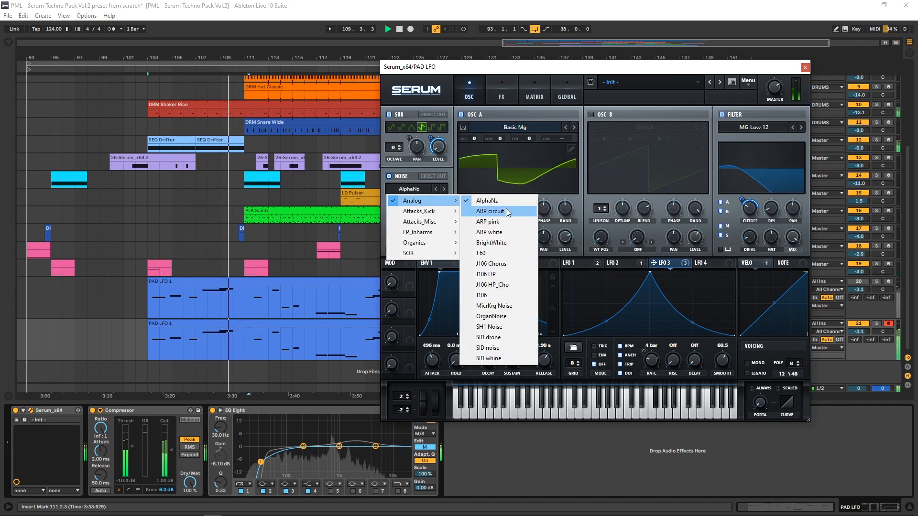
{"action": "left_click", "coordinate": [503, 243]}
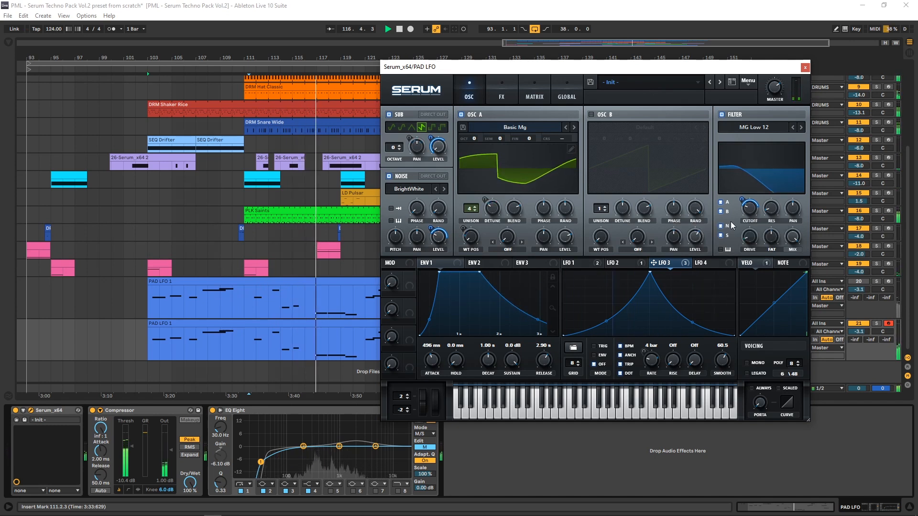
{"action": "mouse_move", "coordinate": [742, 201]}
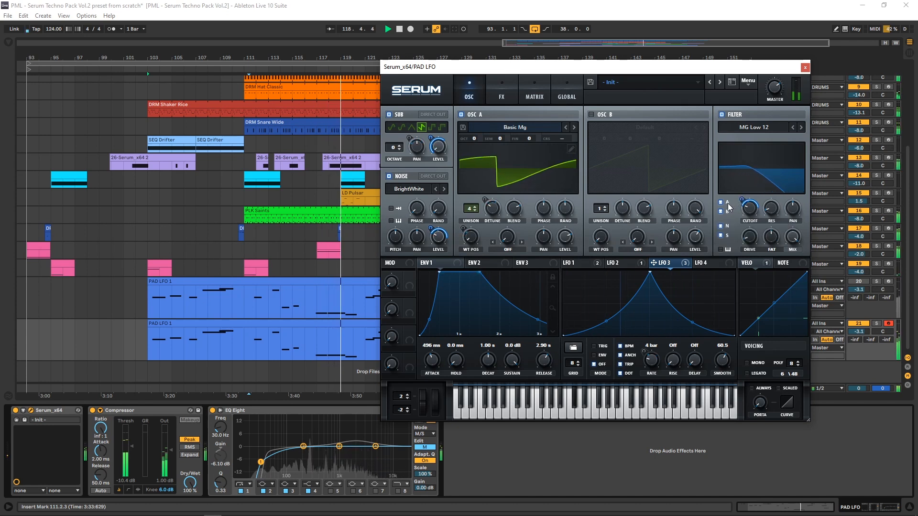
{"action": "mouse_move", "coordinate": [441, 254]}
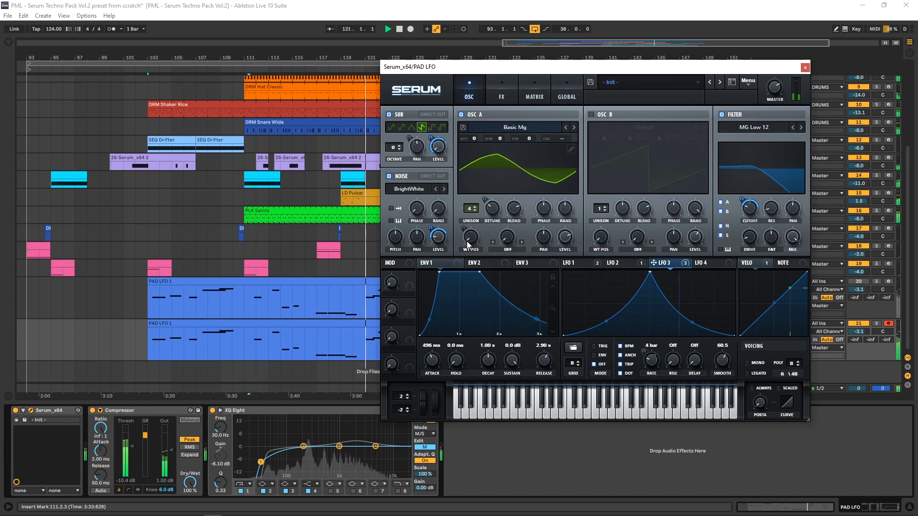
{"action": "left_click", "coordinate": [389, 177]}
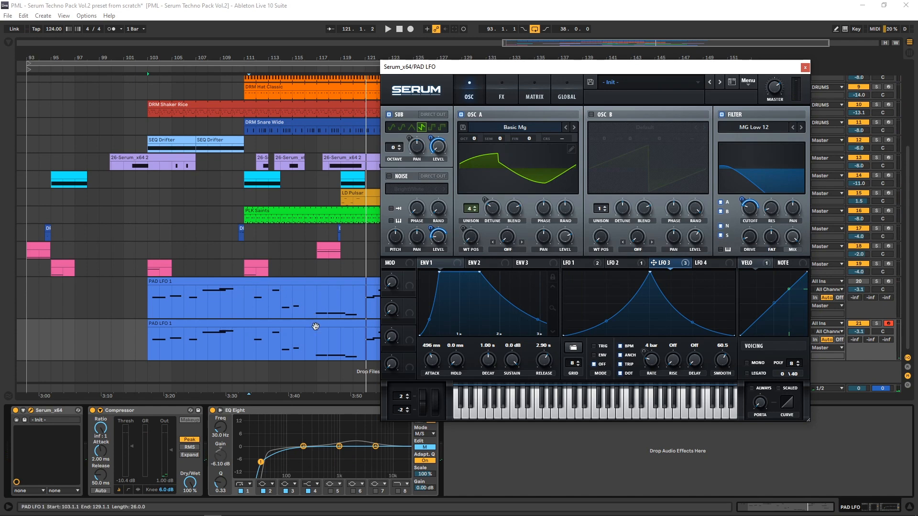
Step: Play the arrangement from bar 117 and bring Serum back up for the duplicated PAD LFO track
{"action": "left_click", "coordinate": [318, 303]}
{"action": "key", "text": "space"}
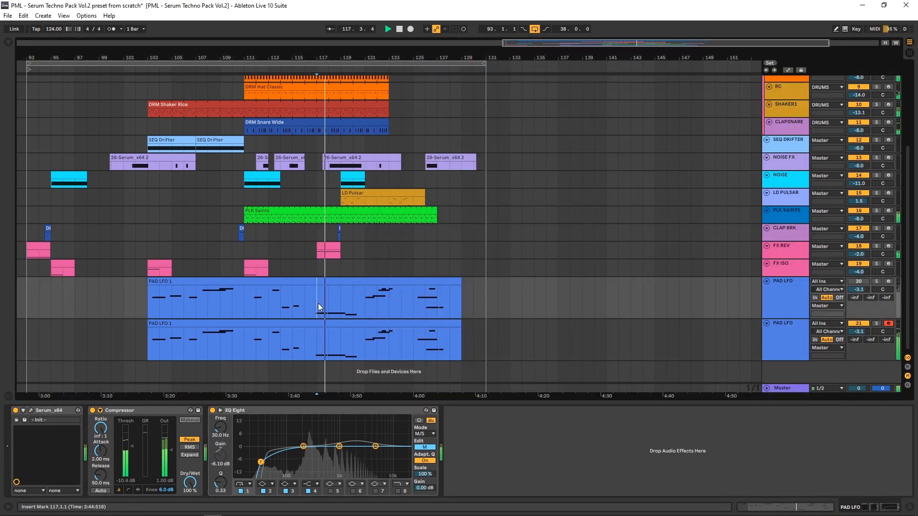
{"action": "left_click", "coordinate": [788, 337]}
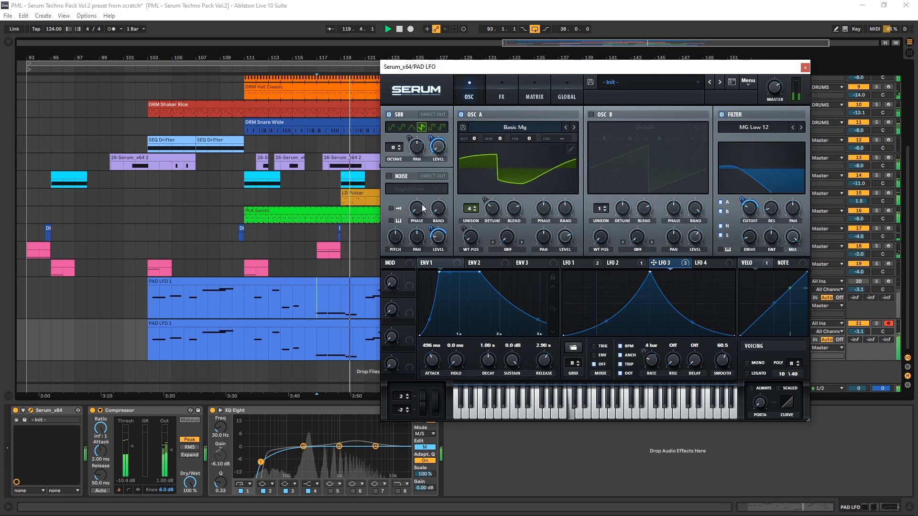
Step: Turn the noise oscillator back on with the BrightWhite sample and check the filter cutoff modulation
{"action": "left_click", "coordinate": [389, 177]}
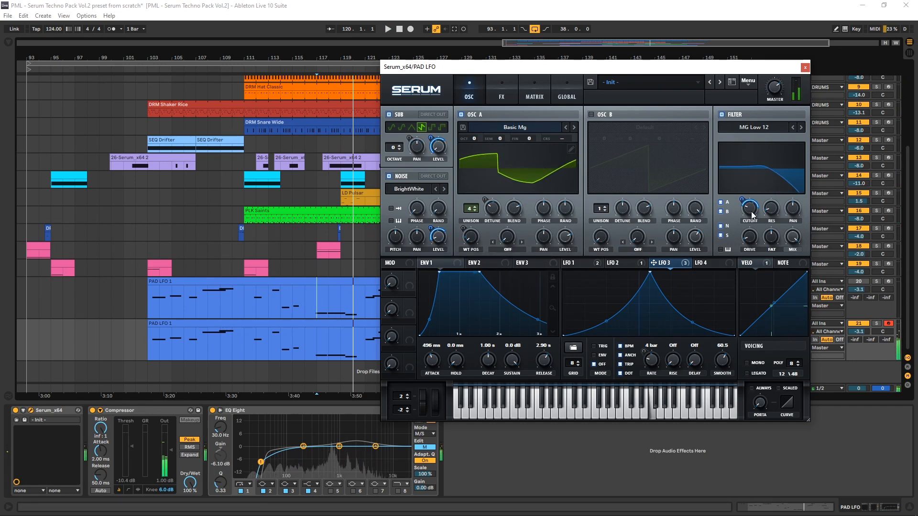
{"action": "mouse_move", "coordinate": [749, 222]}
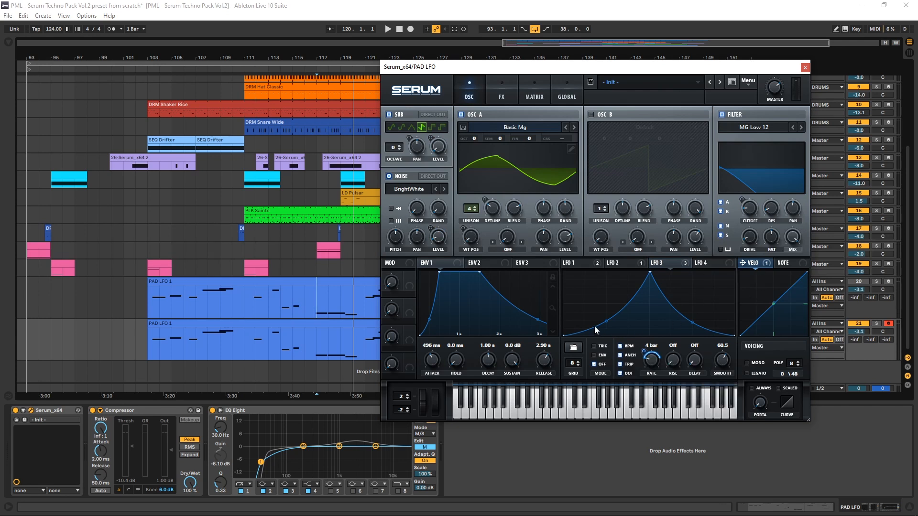
Step: Open the duplicated PAD LFO clip and close the Serum window to examine its MIDI notes and velocities
{"action": "left_click", "coordinate": [284, 321]}
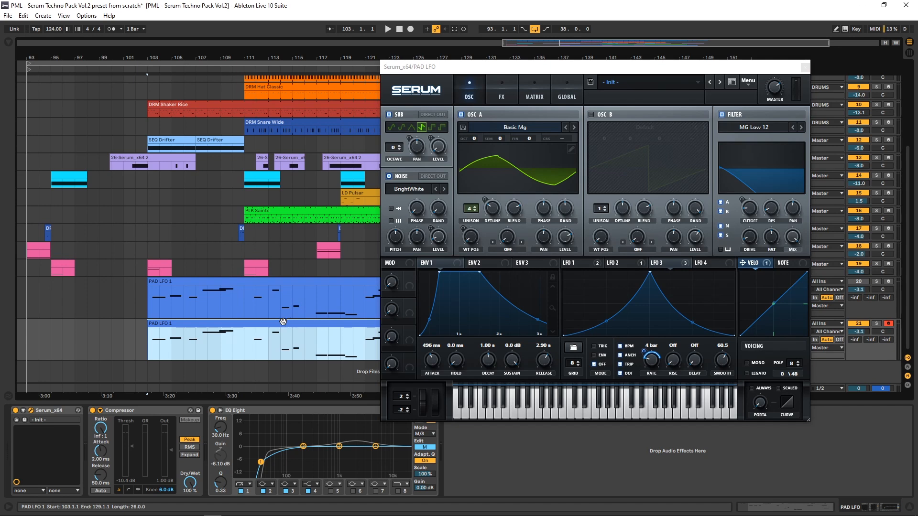
{"action": "double_click", "coordinate": [280, 322]}
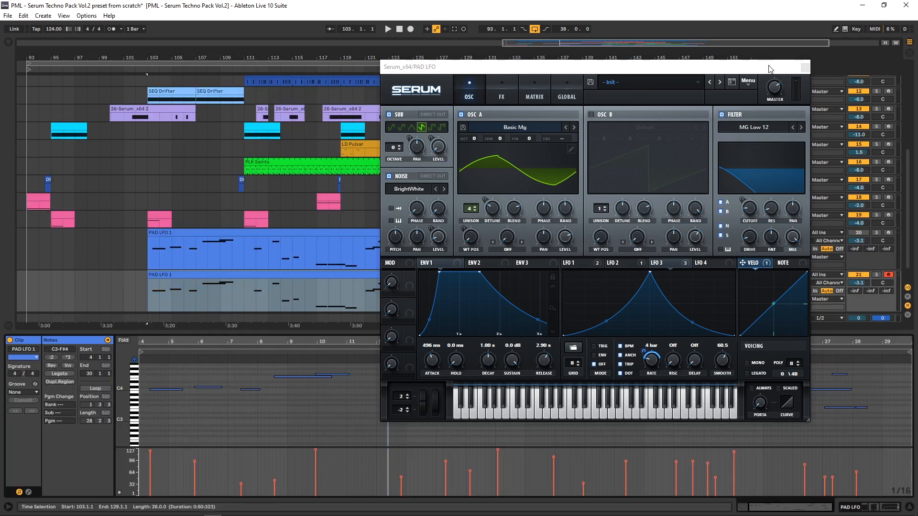
{"action": "left_click", "coordinate": [805, 68]}
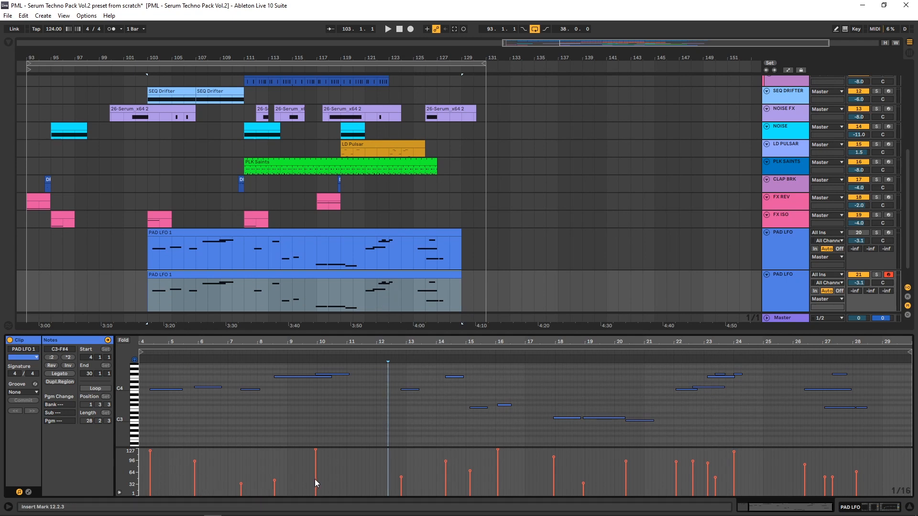
Step: Bring back the duplicated PAD LFO track's device chain and play the arrangement from bar 93
{"action": "left_click", "coordinate": [768, 257]}
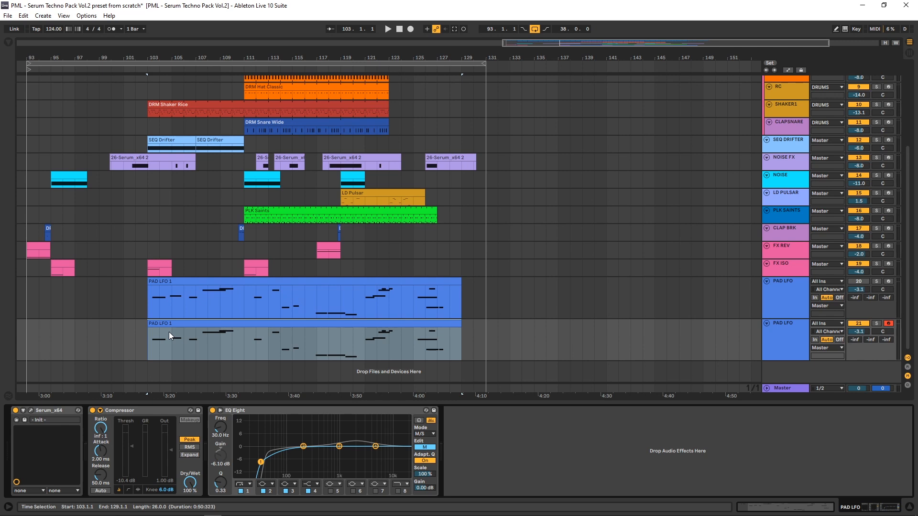
{"action": "left_click", "coordinate": [34, 332]}
{"action": "key", "text": "space"}
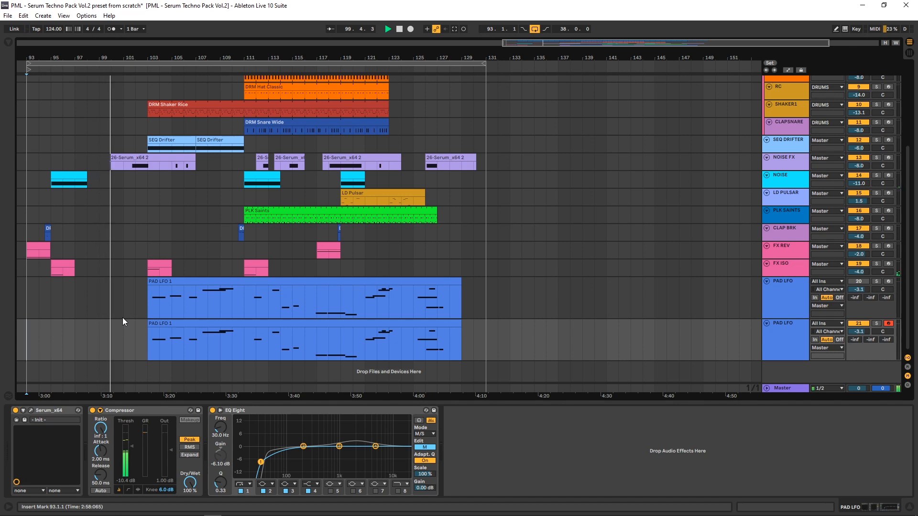
{"action": "scroll", "coordinate": [272, 251], "scroll_direction": "up", "scroll_amount": 1}
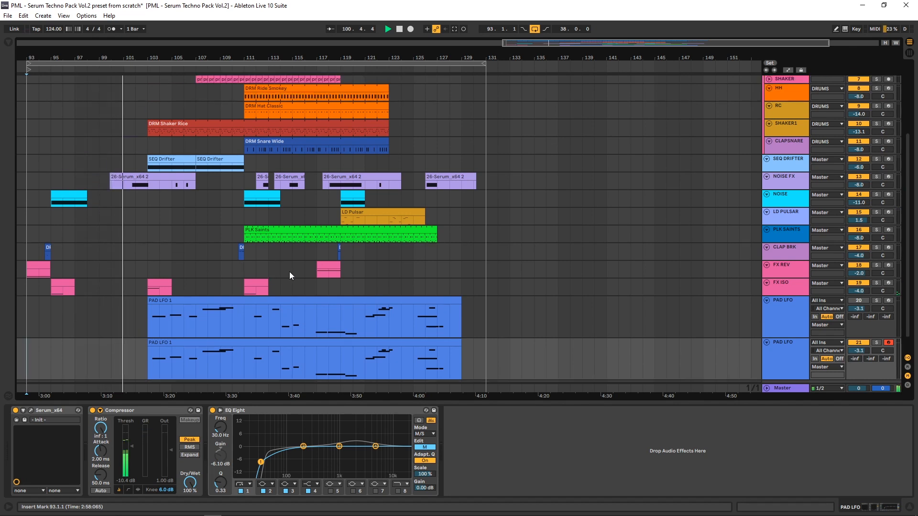
{"action": "scroll", "coordinate": [280, 281], "scroll_direction": "down", "scroll_amount": 1}
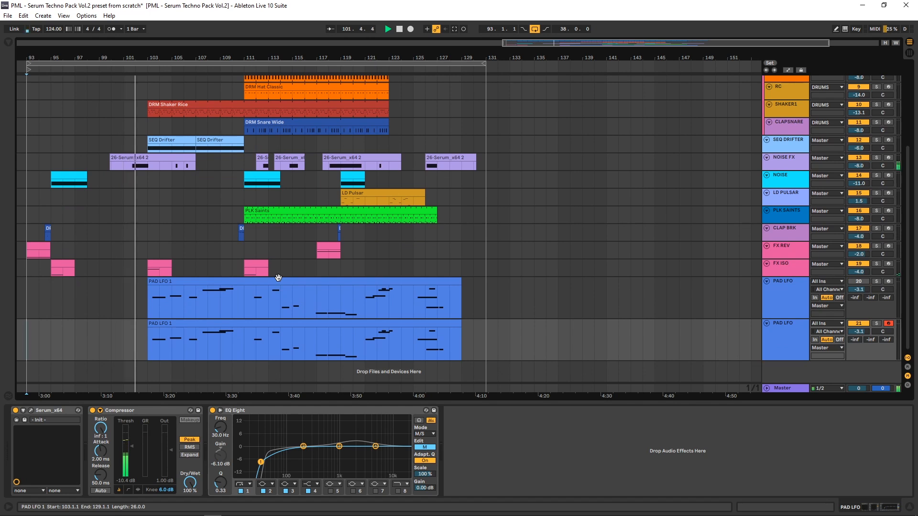